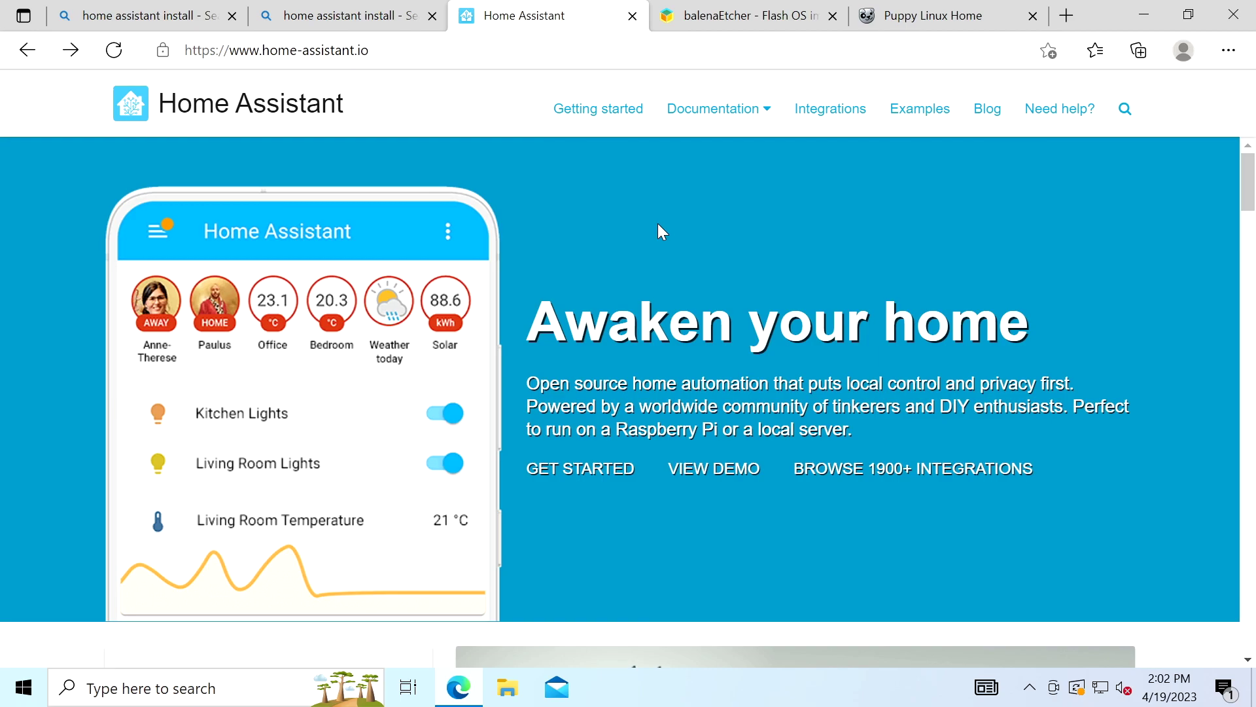
# Open the Home Assistant Generic x86-64 installation guide and read through its BIOS steps.
pyautogui.click(620, 111)
pyautogui.click(219, 320)
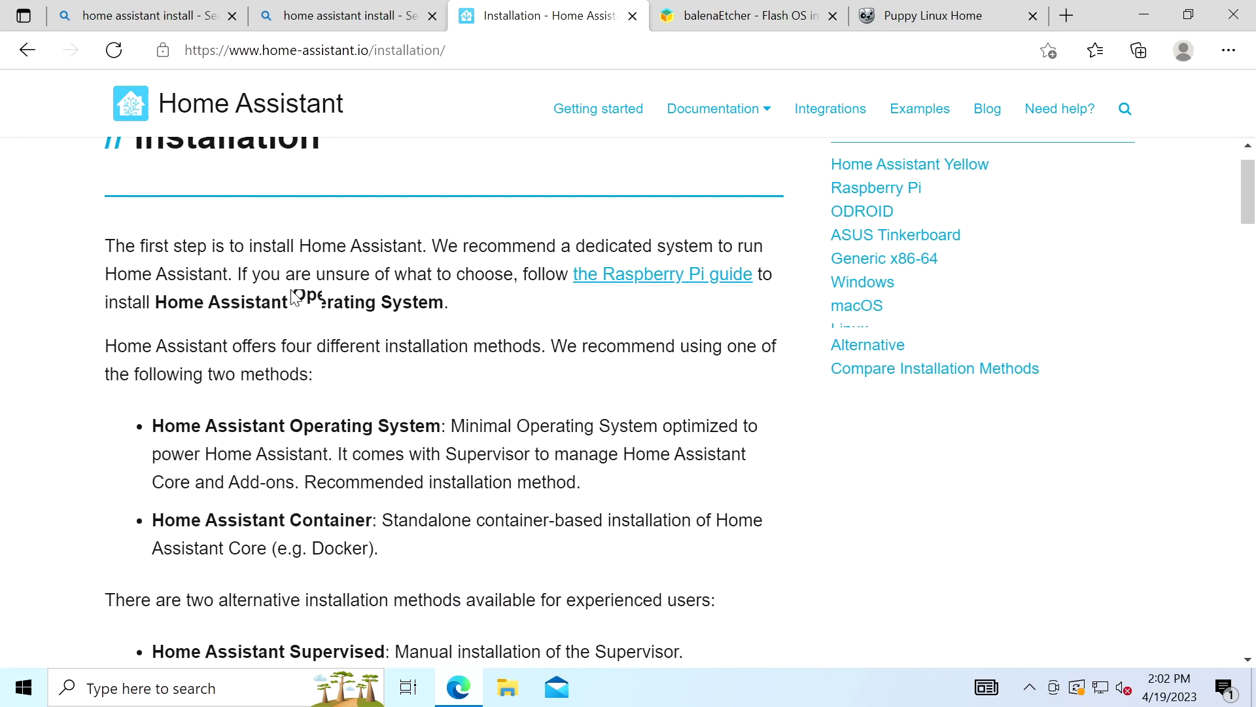
pyautogui.scroll(-10, 295, 297)
pyautogui.scroll(-12, 292, 300)
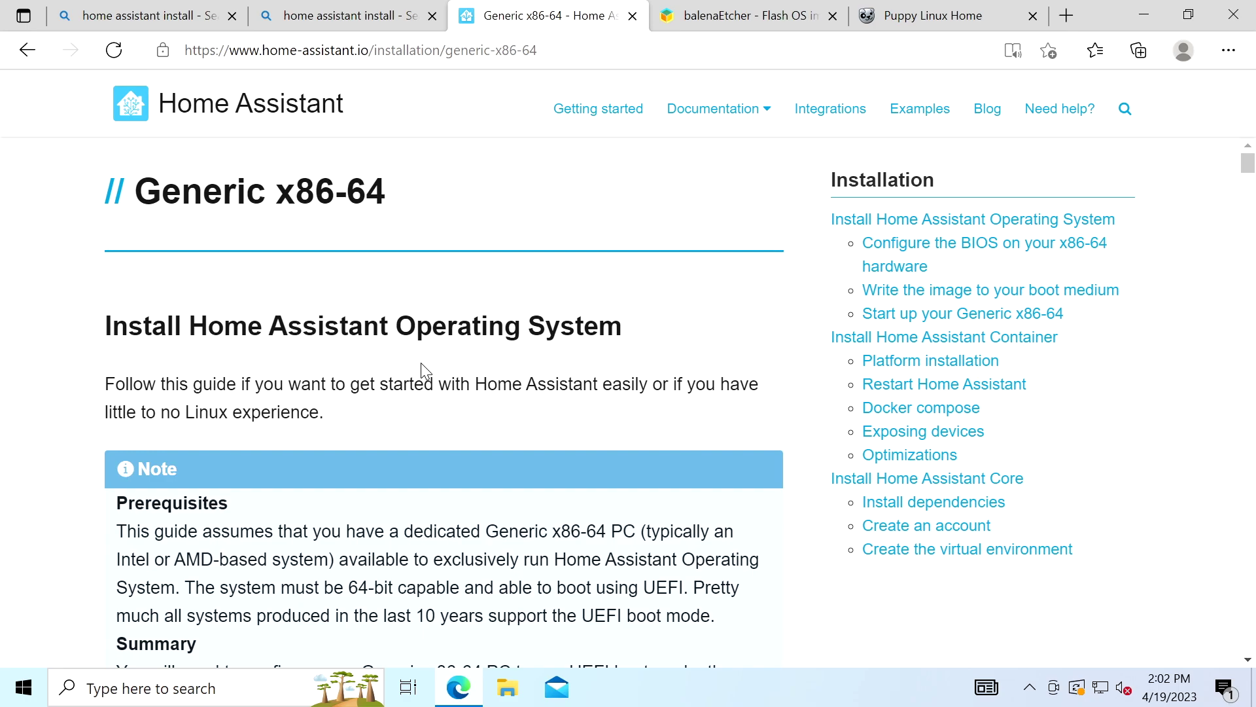
pyautogui.scroll(-2, 422, 362)
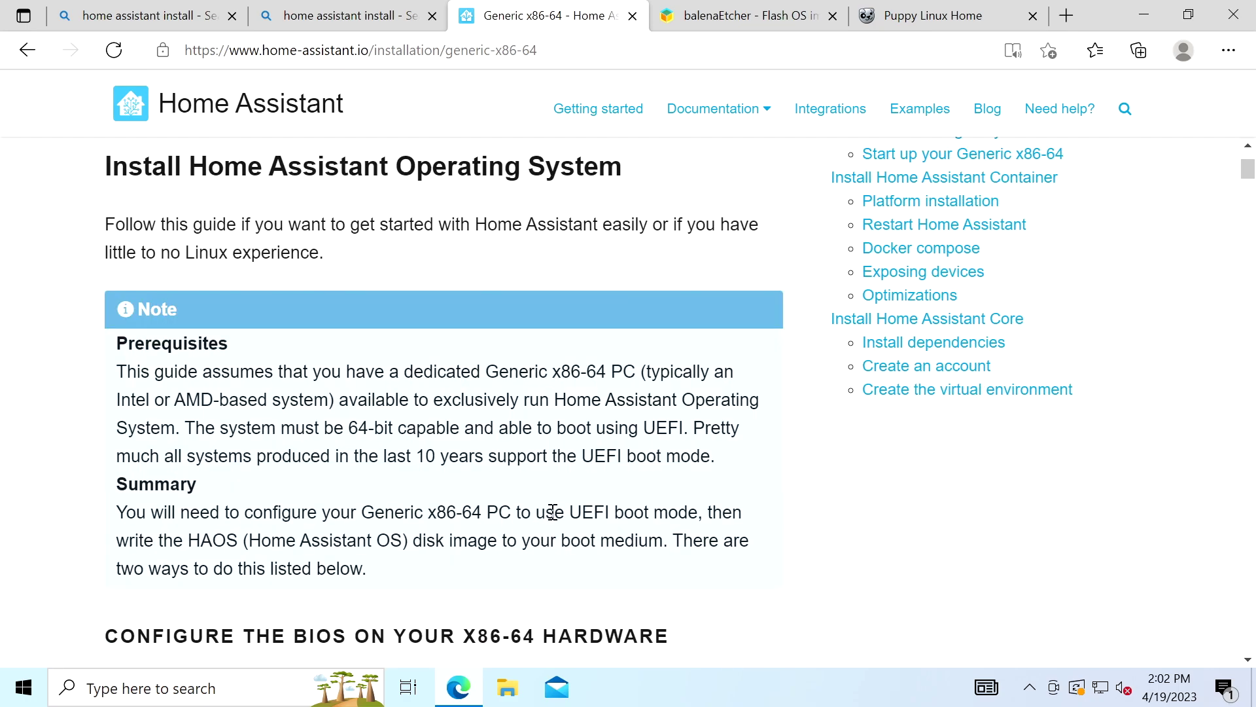
pyautogui.scroll(-4, 525, 437)
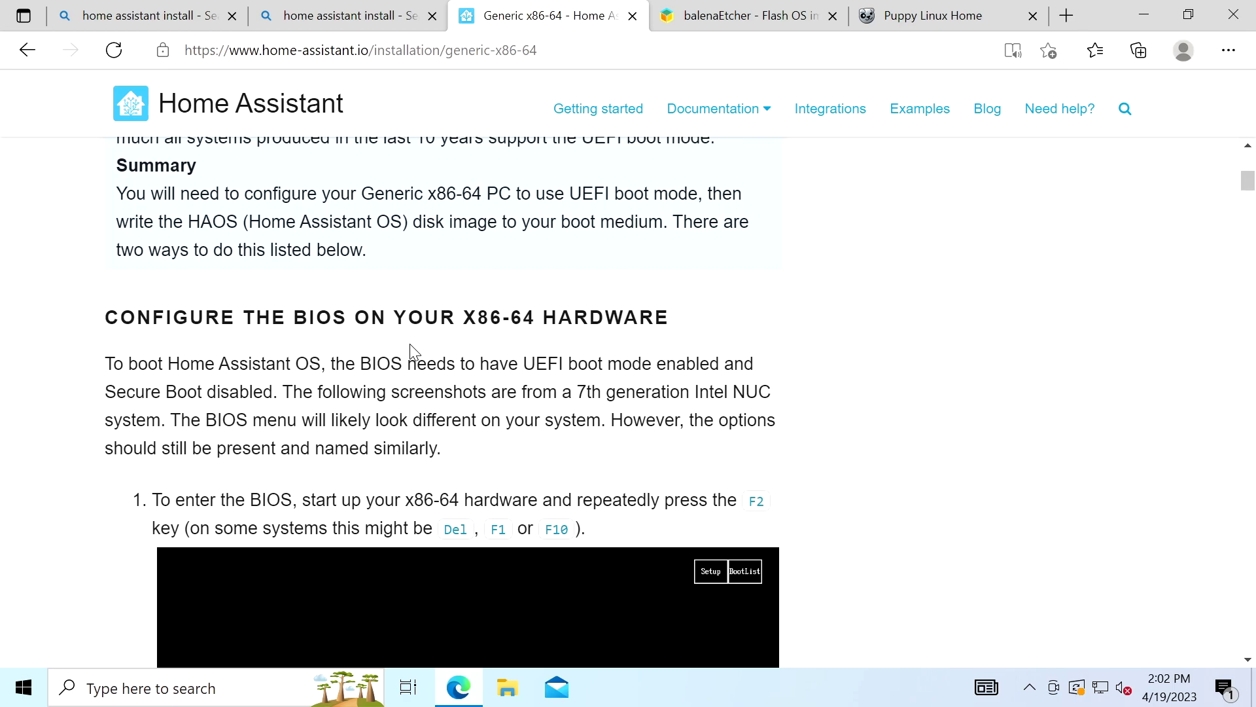
pyautogui.scroll(-8, 410, 350)
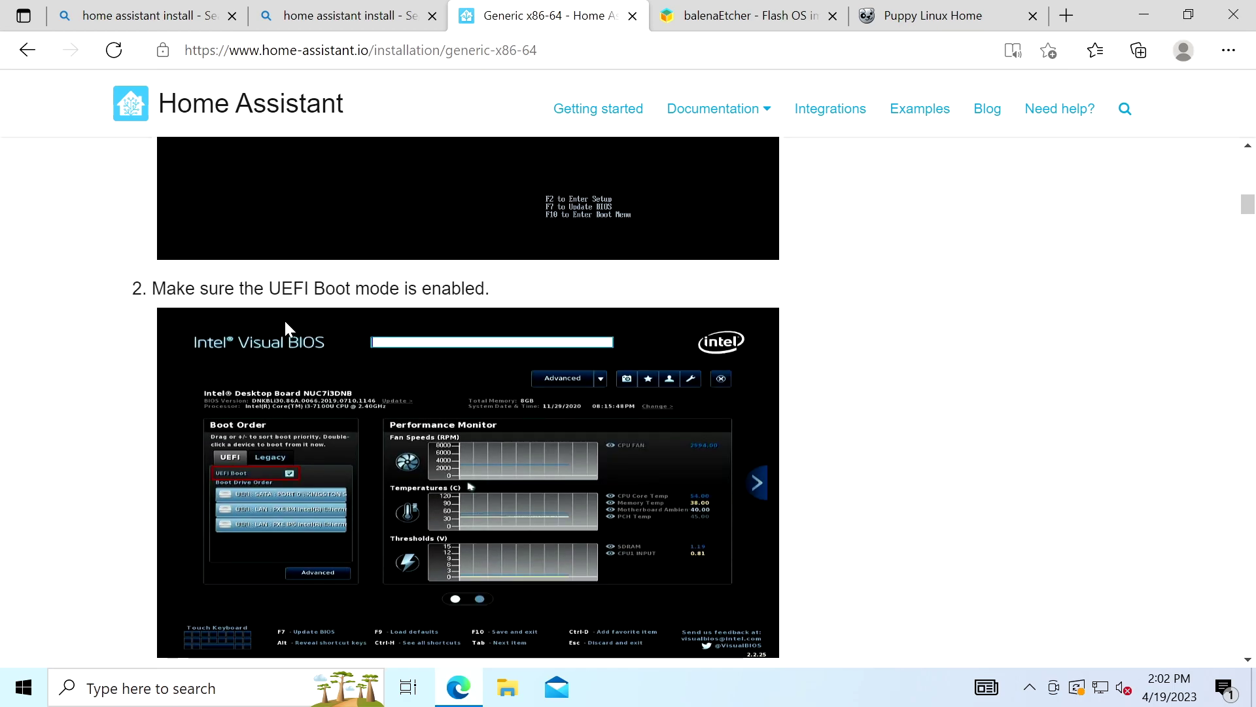
pyautogui.scroll(-5, 351, 291)
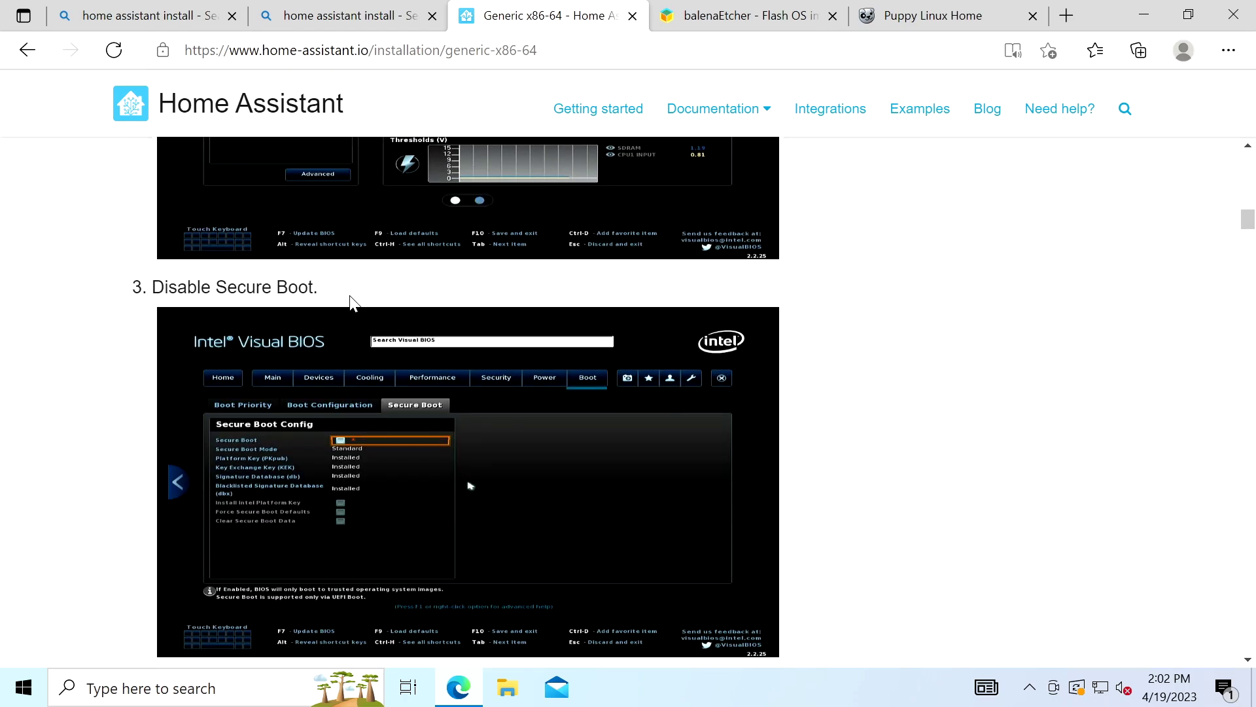
pyautogui.scroll(-4, 310, 287)
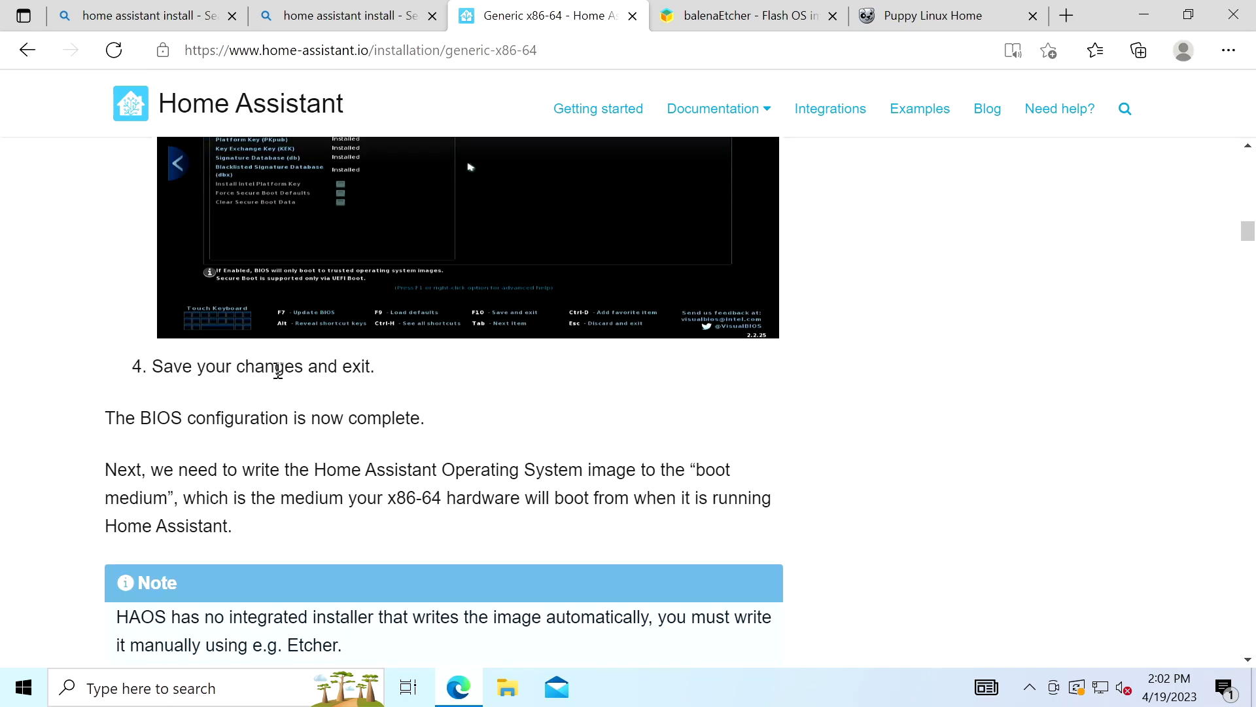
# Close the Generic x86-64 guide and both Bing search tabs.
pyautogui.hotkey('ctrl', 'w')
pyautogui.click(232, 16)
pyautogui.click(231, 16)
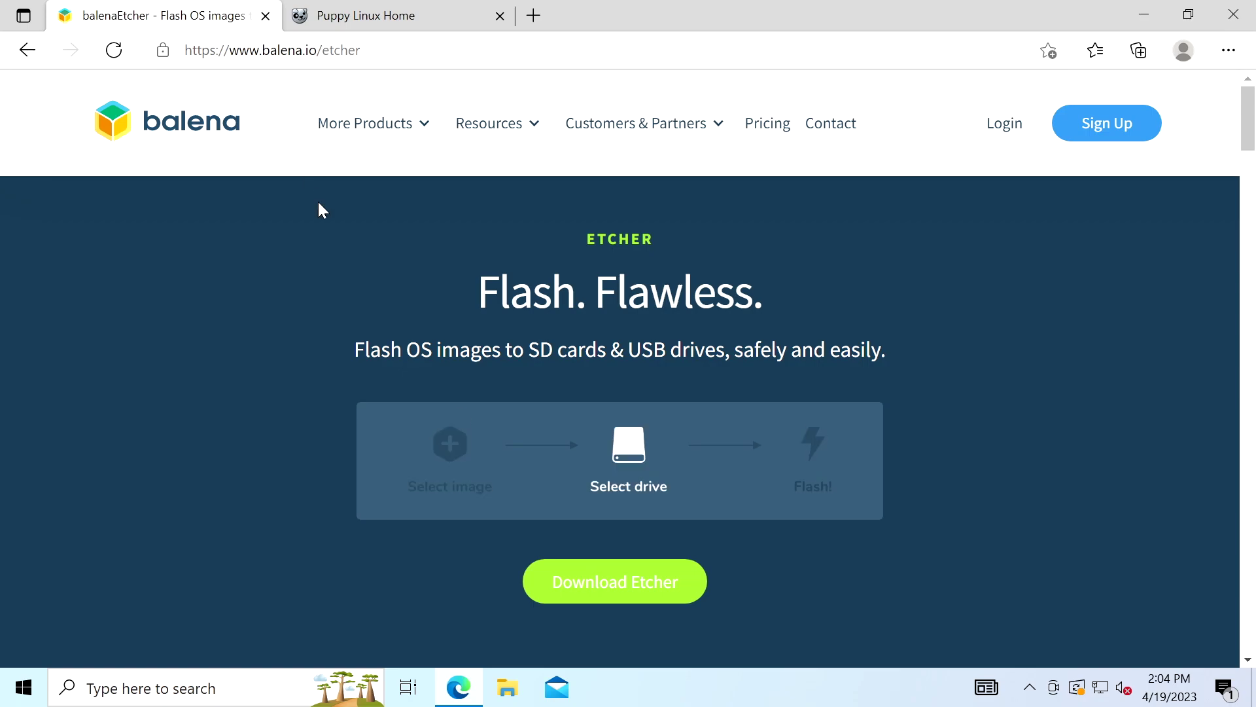
# Download balenaEtcher-Portable-1.18.4.exe, the portable Windows (x86|x64) build of Etcher.
pyautogui.click(595, 588)
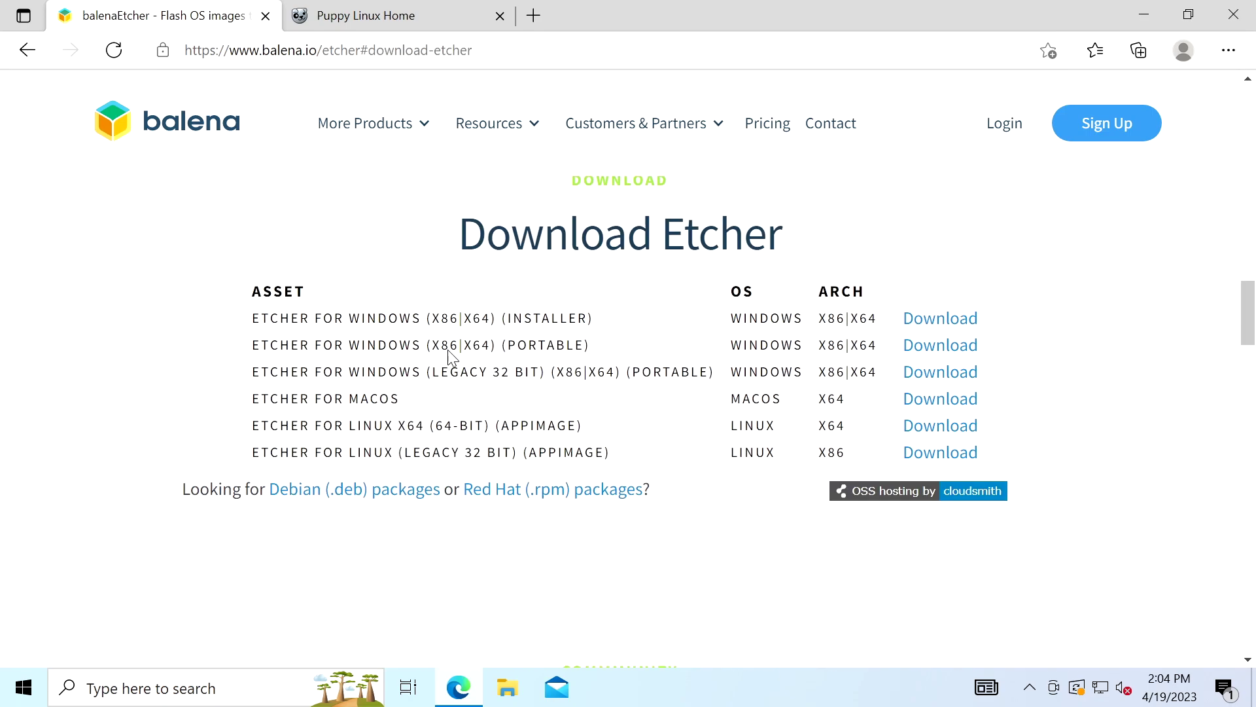
pyautogui.click(930, 347)
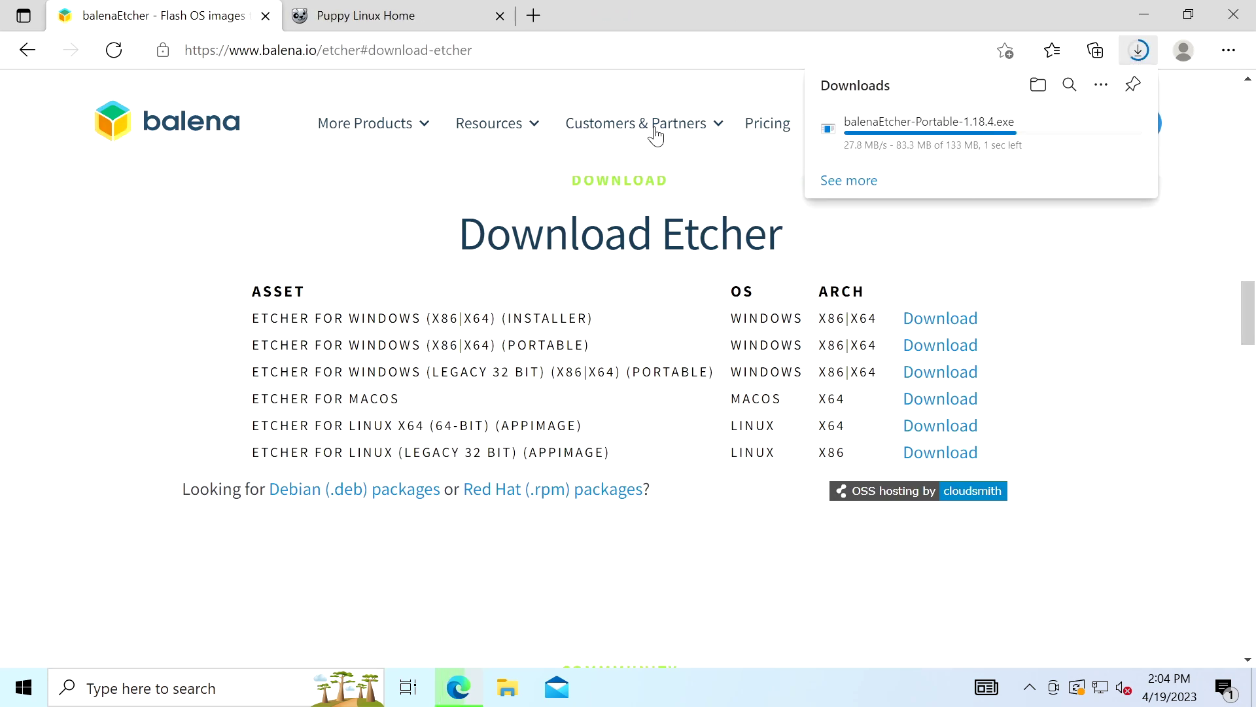
# Start the FossaPup64 9.5 ISO download from Puppy Linux and reveal the Etcher file in Downloads.
pyautogui.click(369, 20)
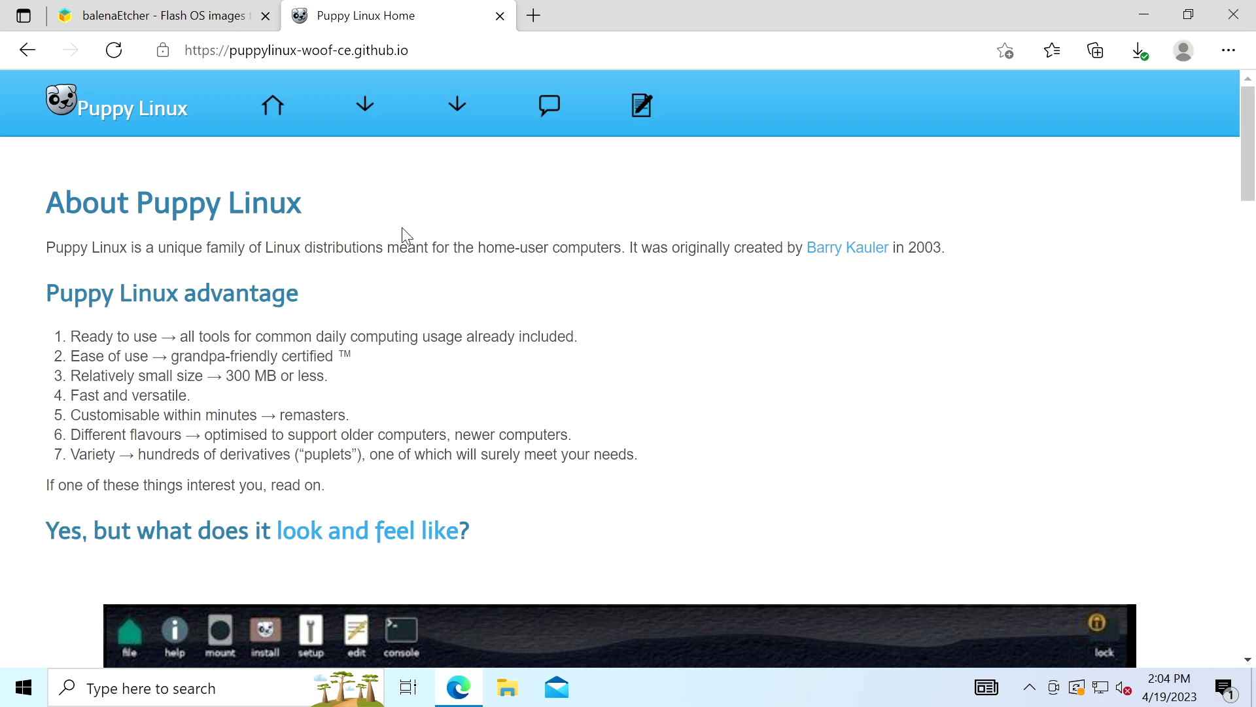
pyautogui.scroll(-20, 438, 443)
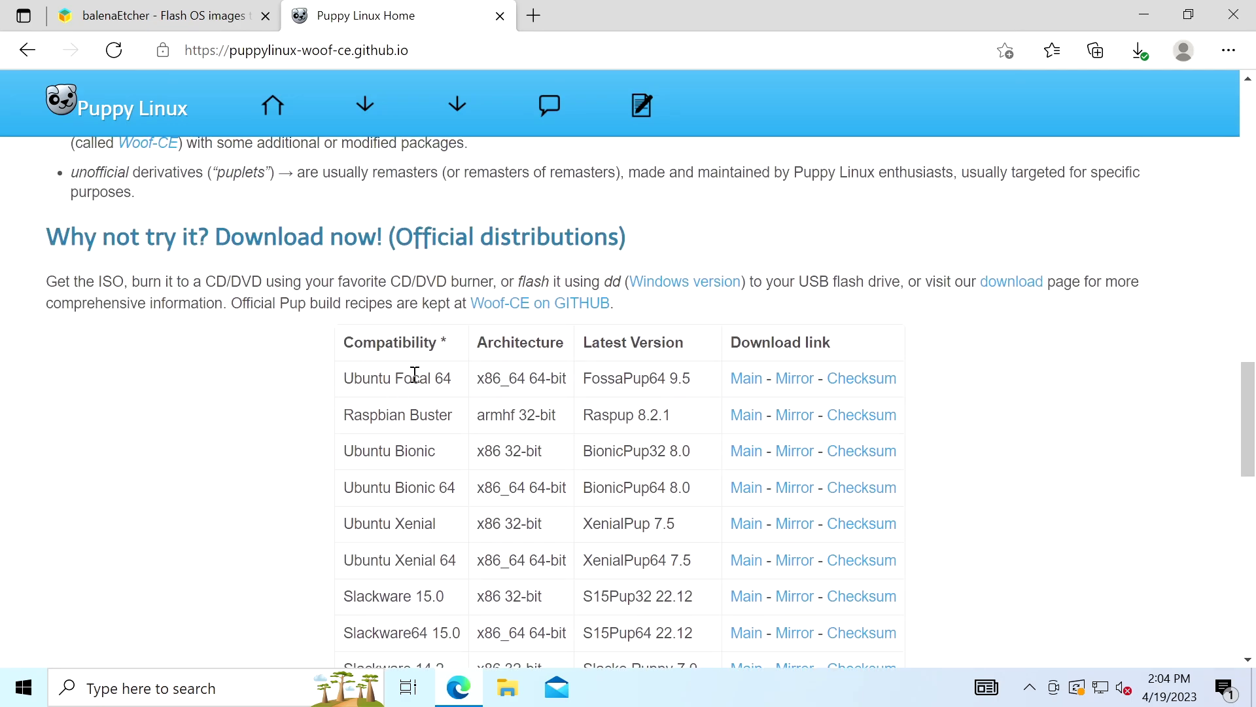
pyautogui.click(752, 386)
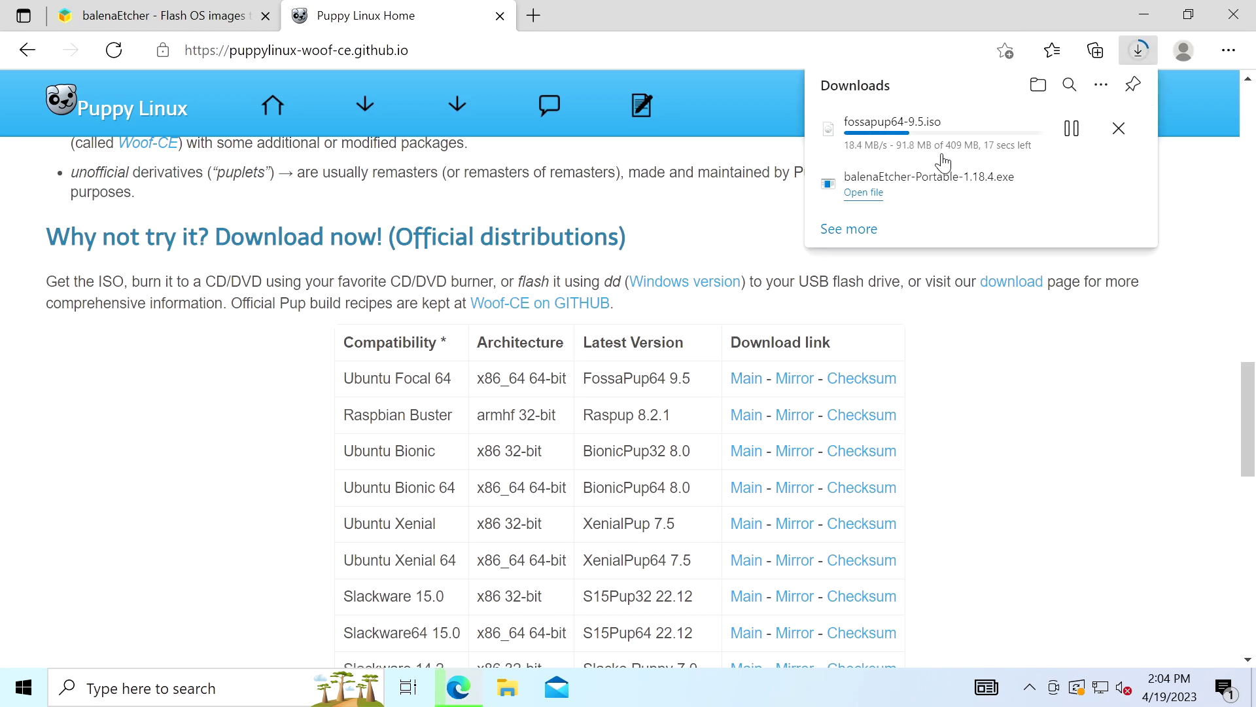
pyautogui.click(1072, 185)
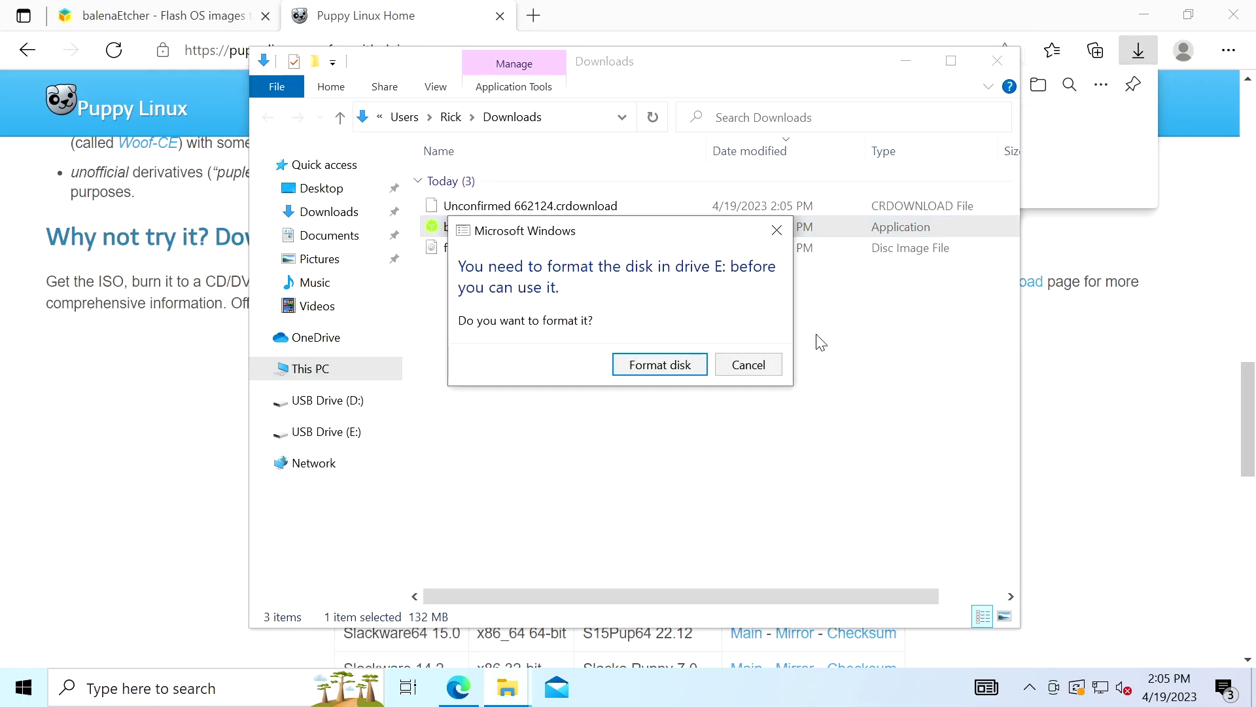
# Cancel formatting the inserted USB drive and launch balenaEtcher-Portable-1.18.4 from Downloads.
pyautogui.click(769, 370)
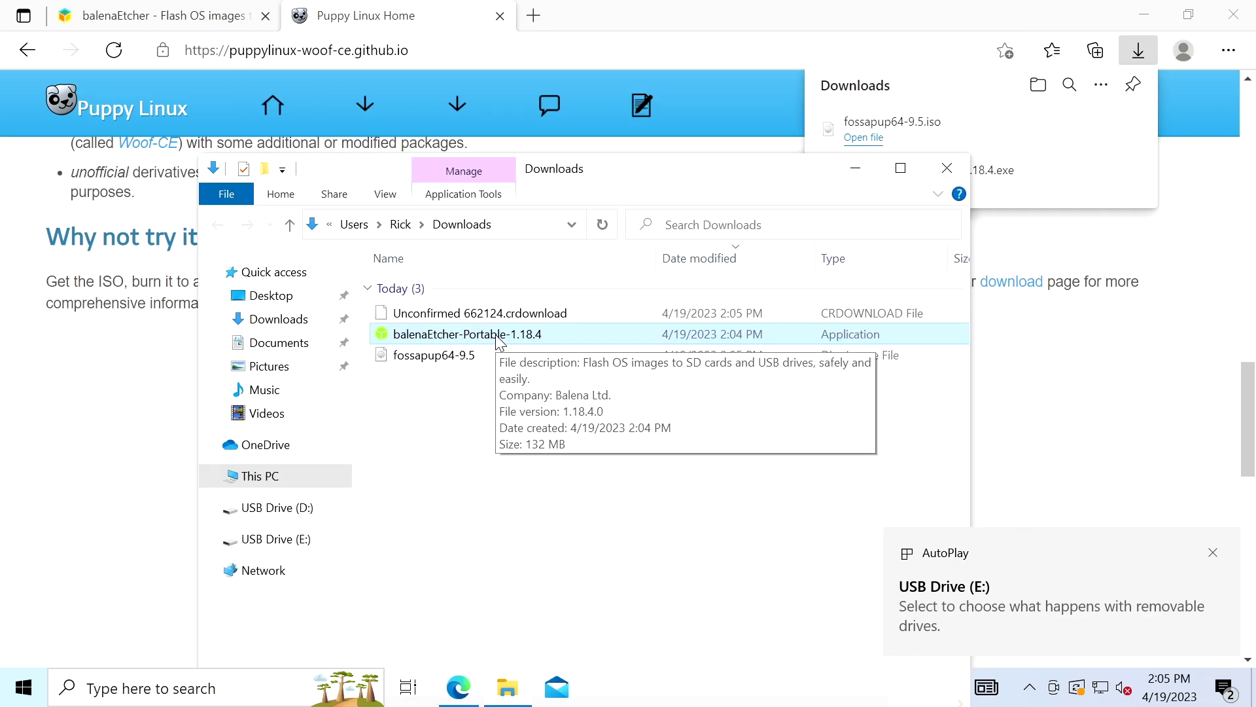
pyautogui.doubleClick(498, 338)
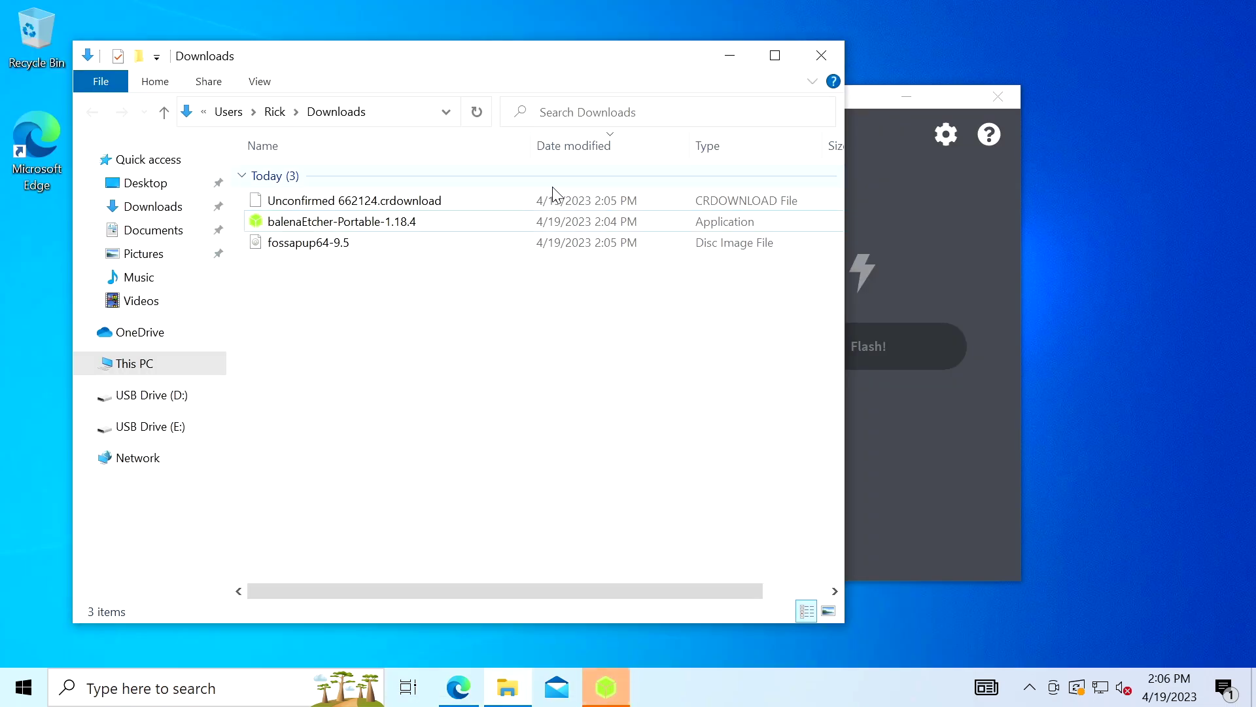
# Select fossapup64-9.5.iso from Downloads as the image to flash.
pyautogui.click(954, 97)
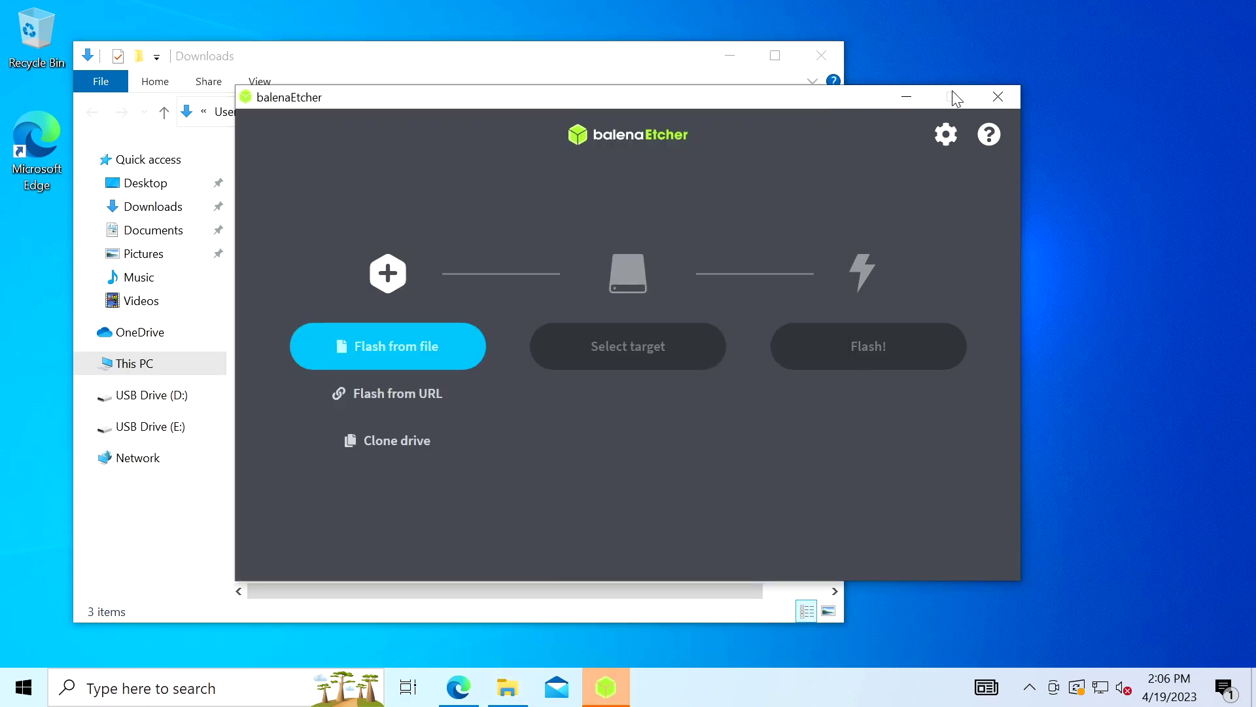
pyautogui.click(417, 350)
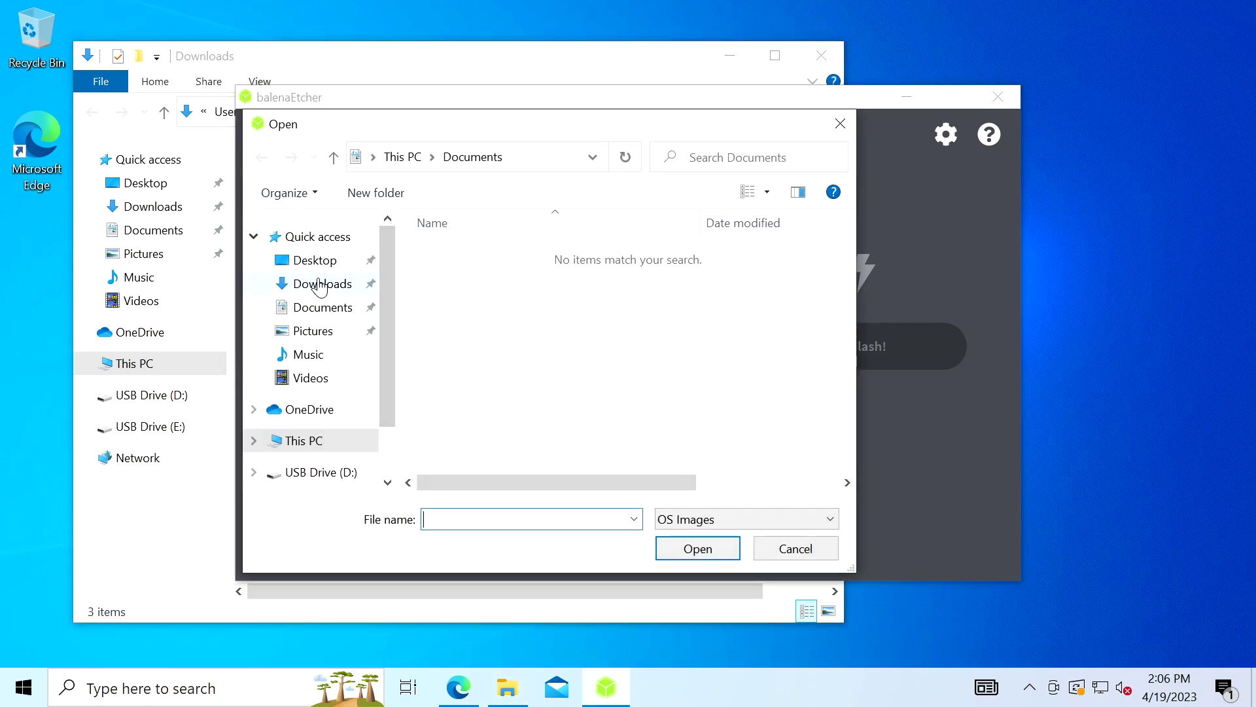
pyautogui.click(321, 286)
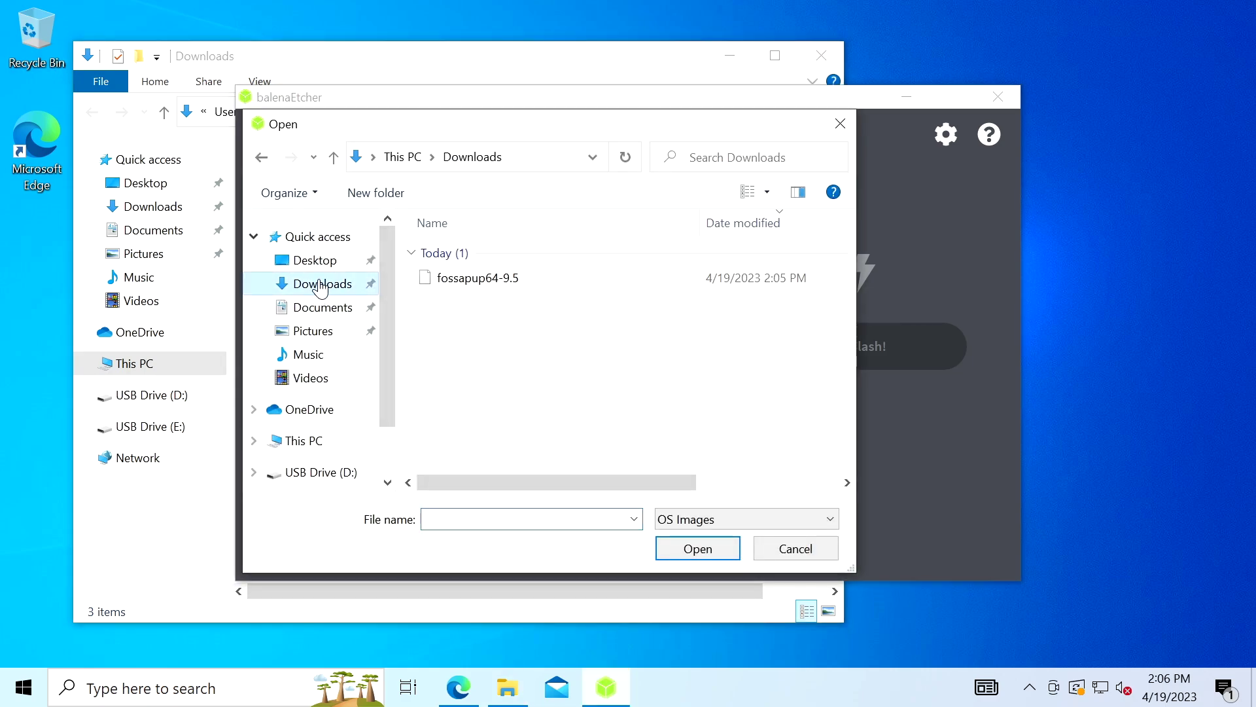
pyautogui.click(494, 286)
pyautogui.click(699, 549)
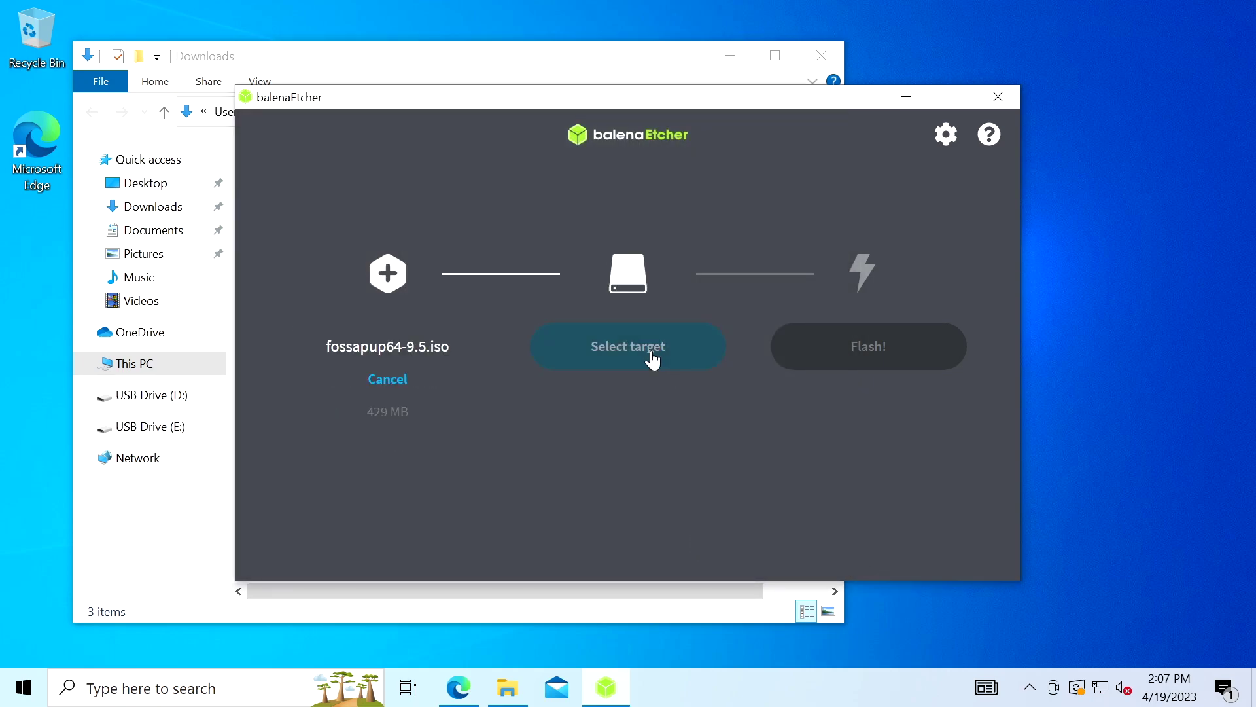
# Target the Samsung Flash Drive and flash it, approving the admin prompt.
pyautogui.click(642, 354)
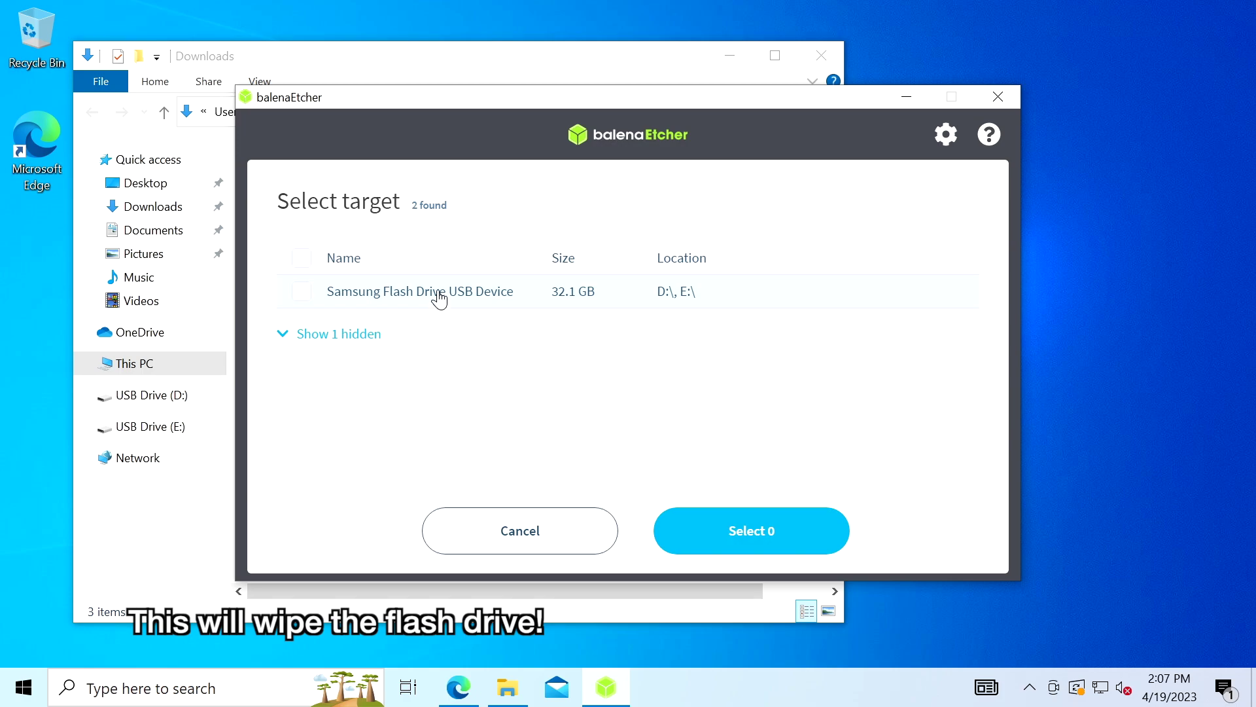
pyautogui.click(755, 531)
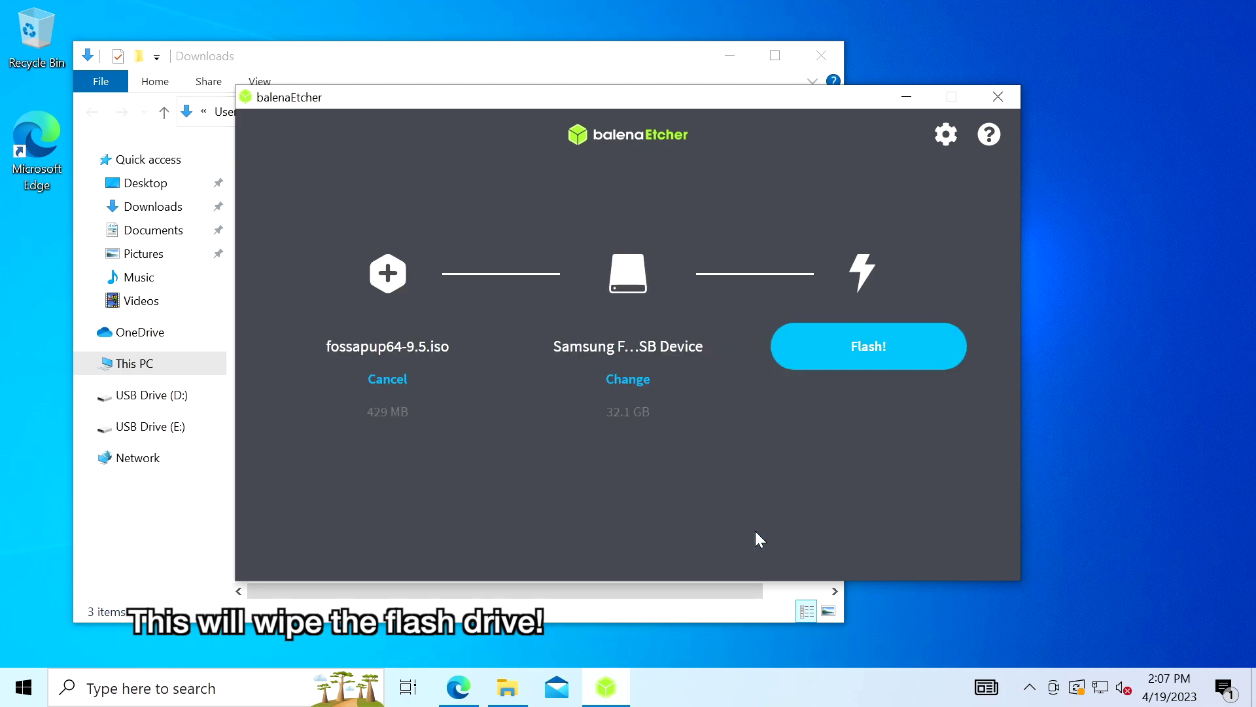
pyautogui.click(891, 350)
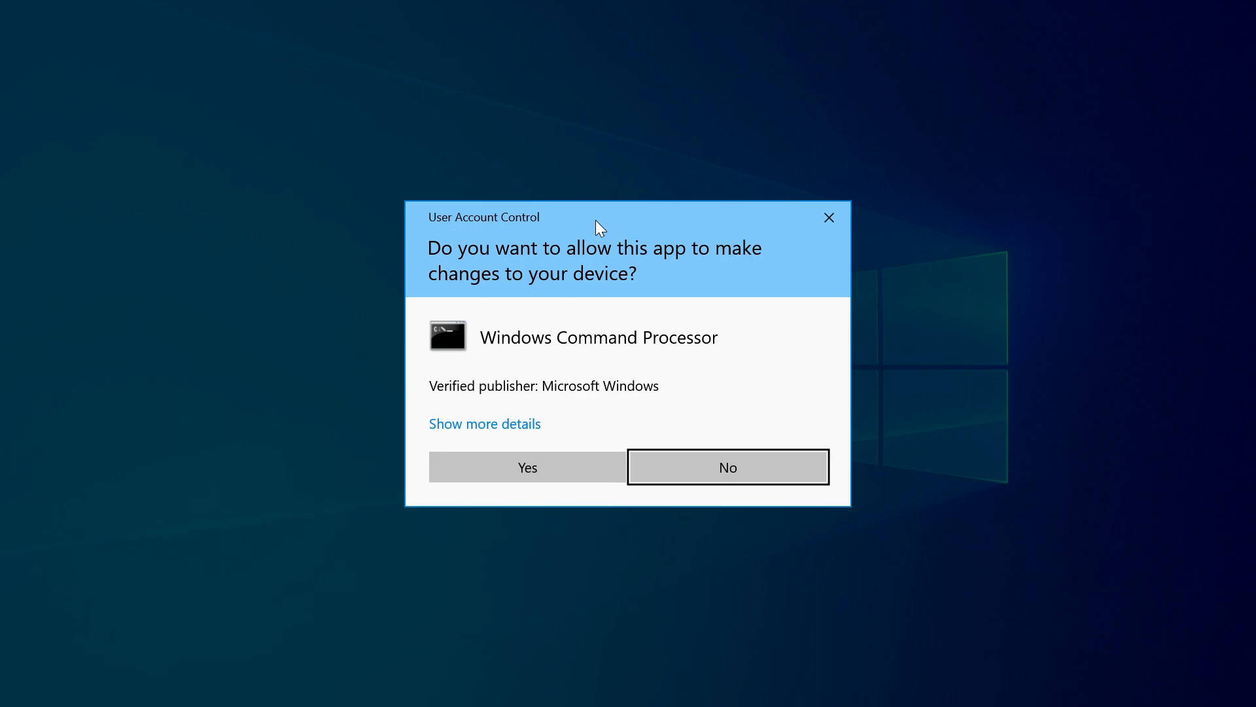
pyautogui.click(545, 463)
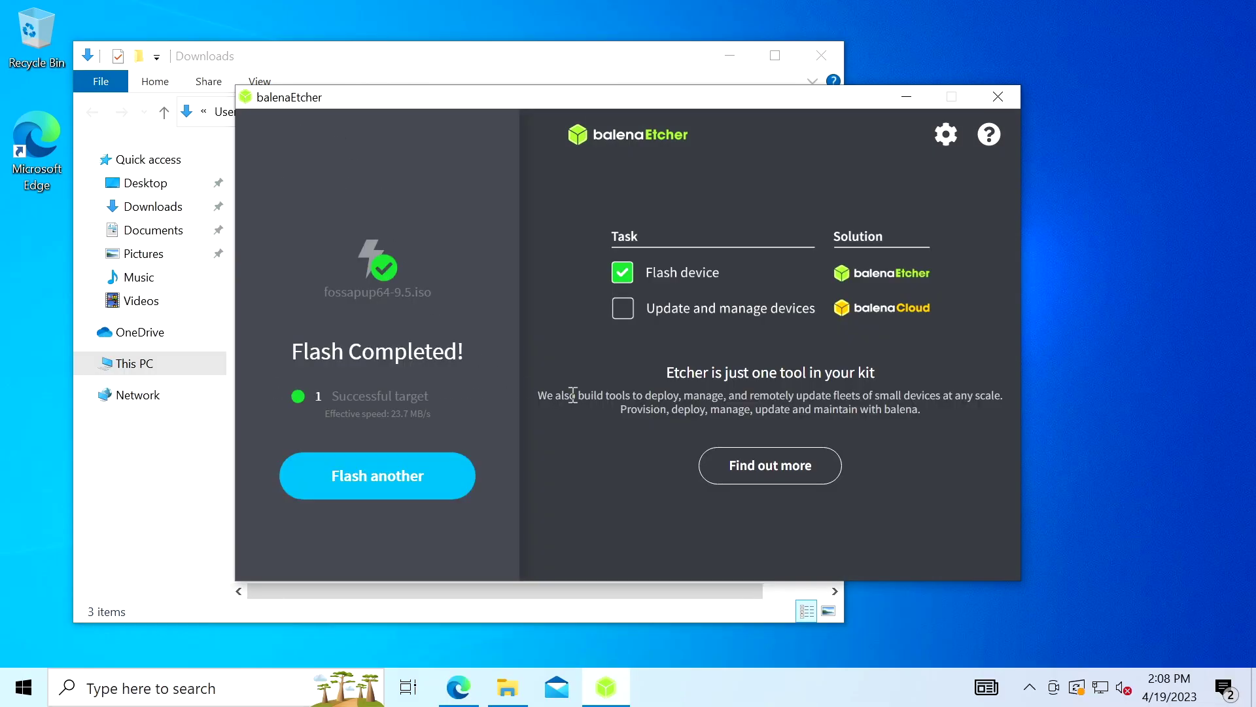
# Restart Windows from the Start menu's power options so it boots into the BIOS.
pyautogui.click(24, 693)
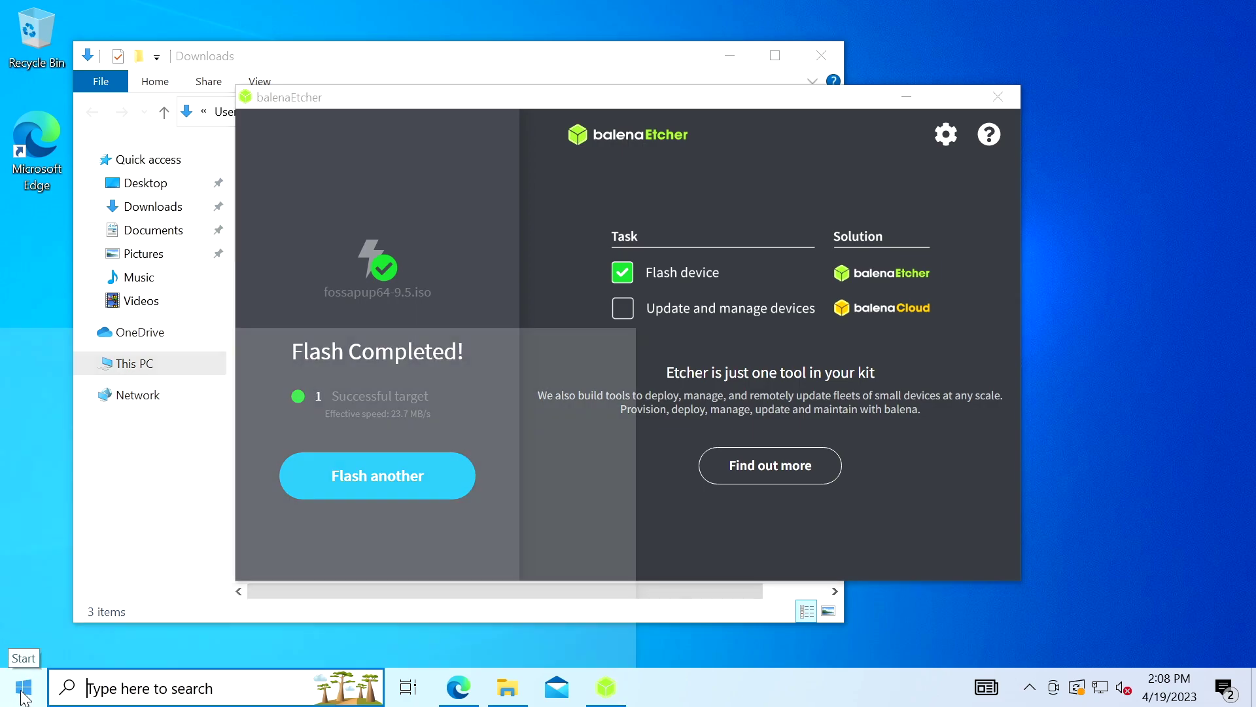
pyautogui.click(24, 644)
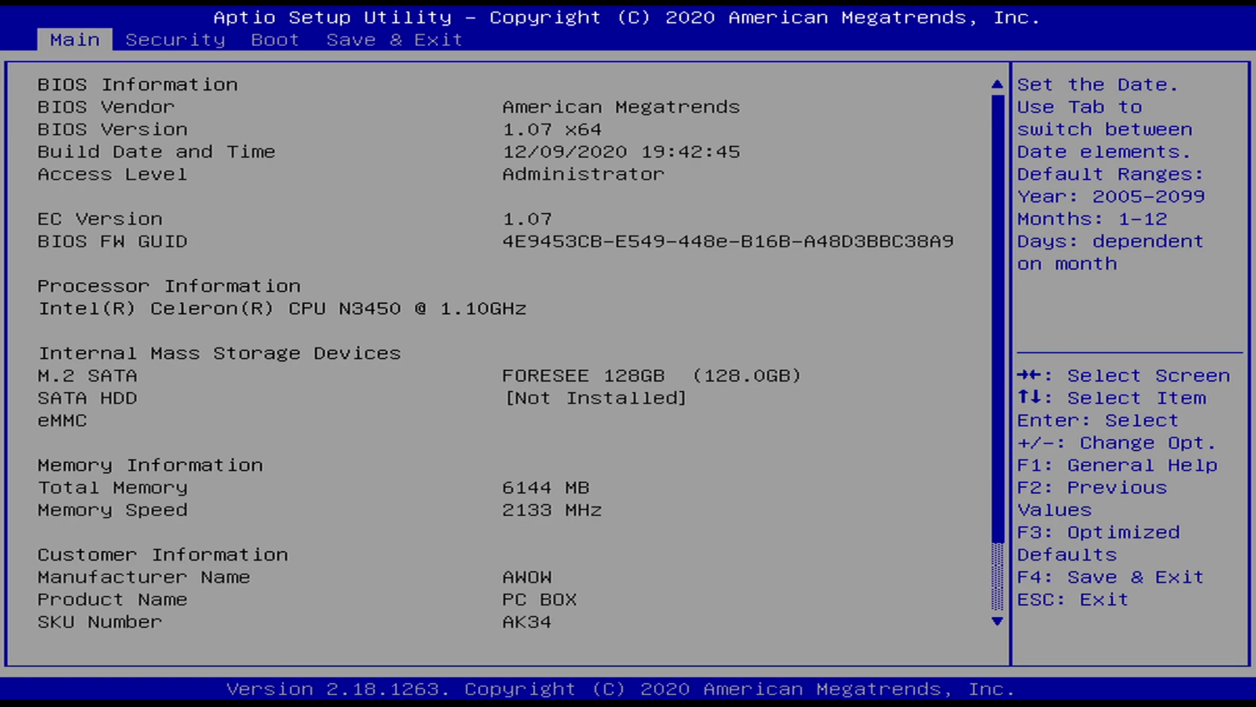
# Confirm Boot mode select is set to UEFI on the Boot page.
pyautogui.press('Right')
pyautogui.press('Right')
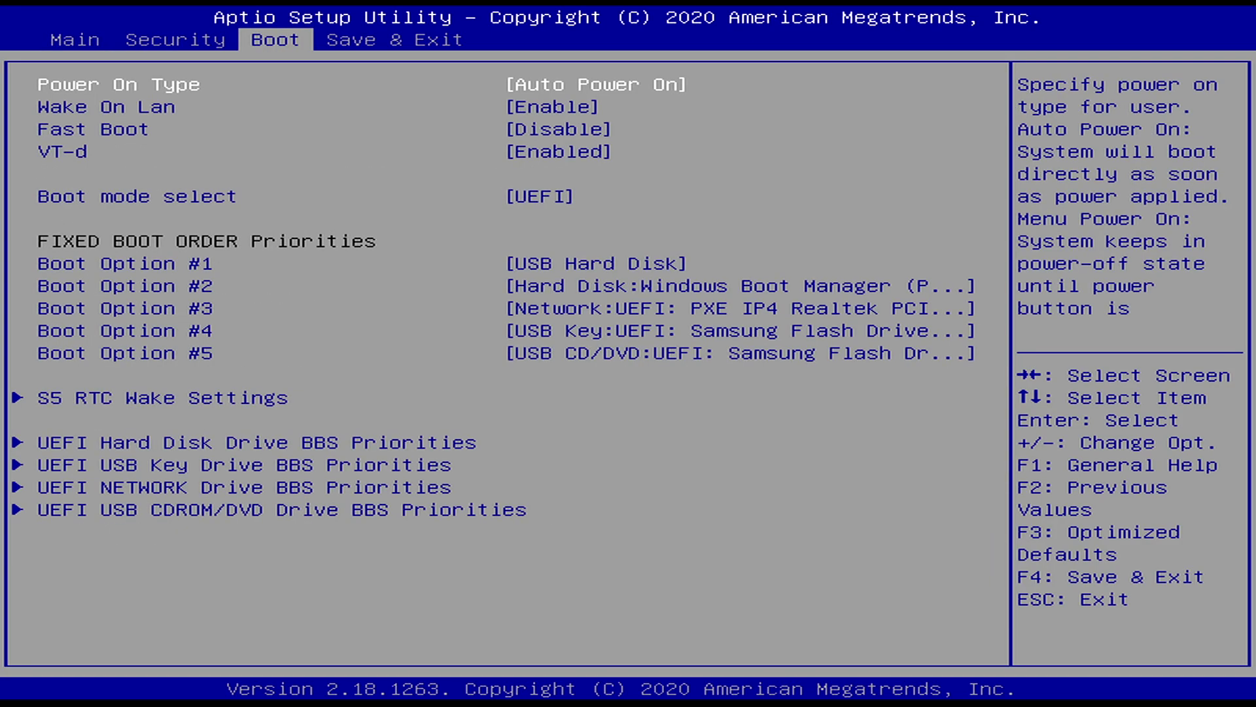
pyautogui.press('Down')
pyautogui.press('Down')
pyautogui.press('Down')
pyautogui.press('Down')
pyautogui.press('Return')
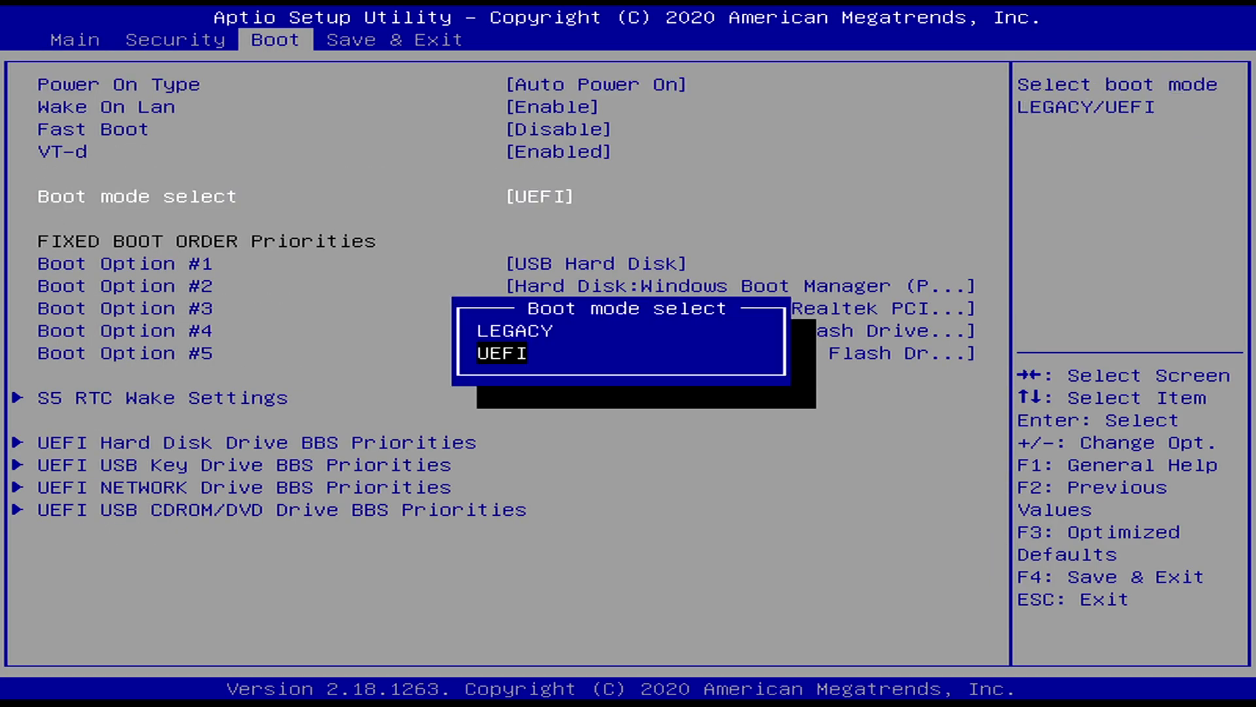
pyautogui.press('Return')
# Verify Secure Boot is Disabled, then bring up the boot device menu.
pyautogui.press('Left')
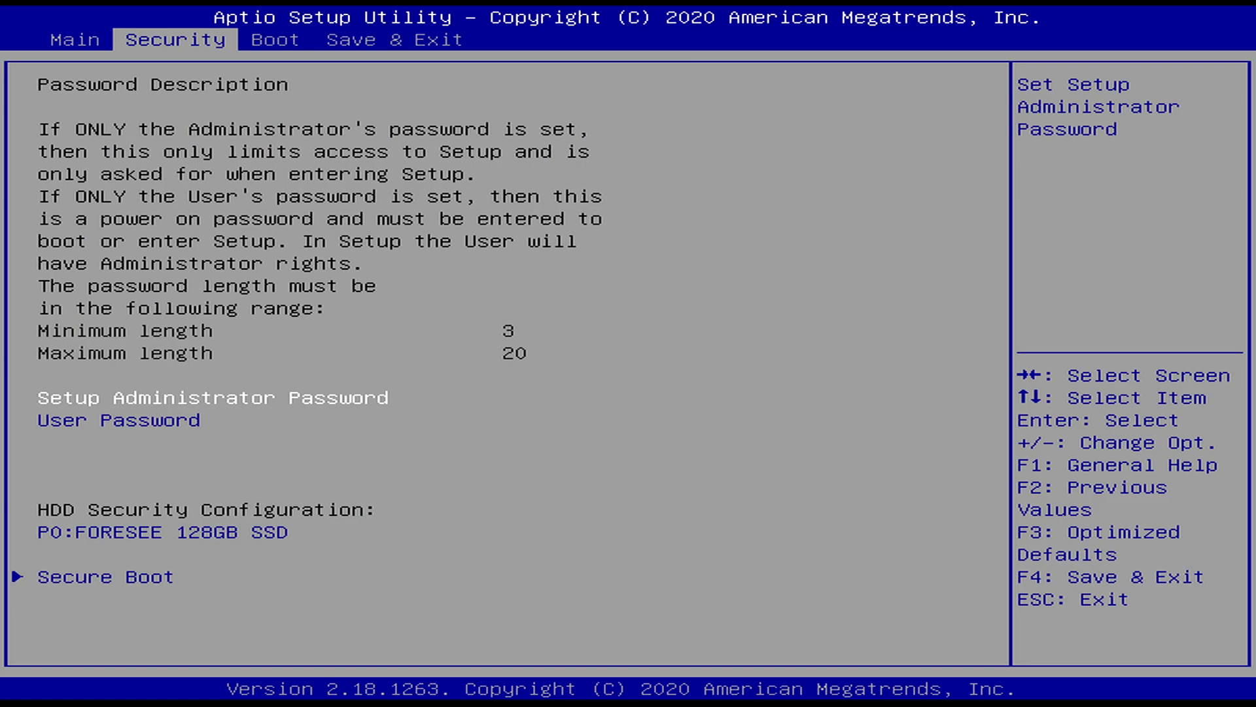
pyautogui.press('Down')
pyautogui.press('Down')
pyautogui.press('Down')
pyautogui.press('Return')
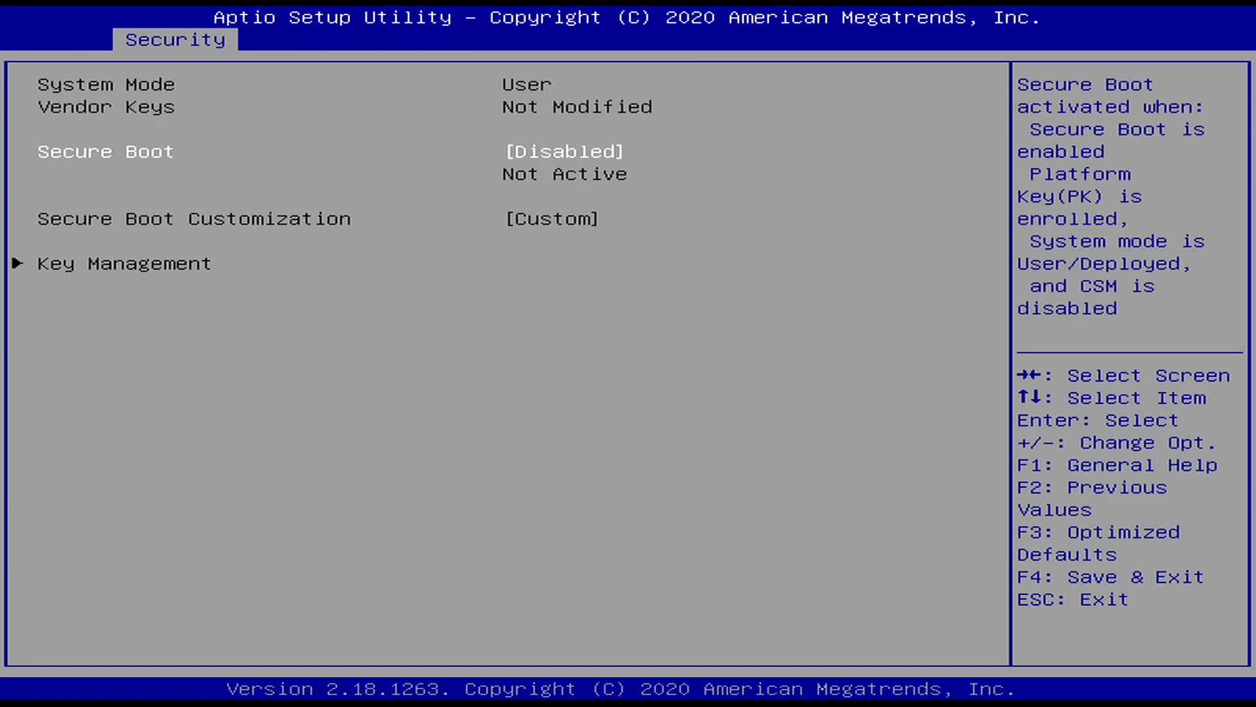
pyautogui.press('Escape')
pyautogui.press('Right')
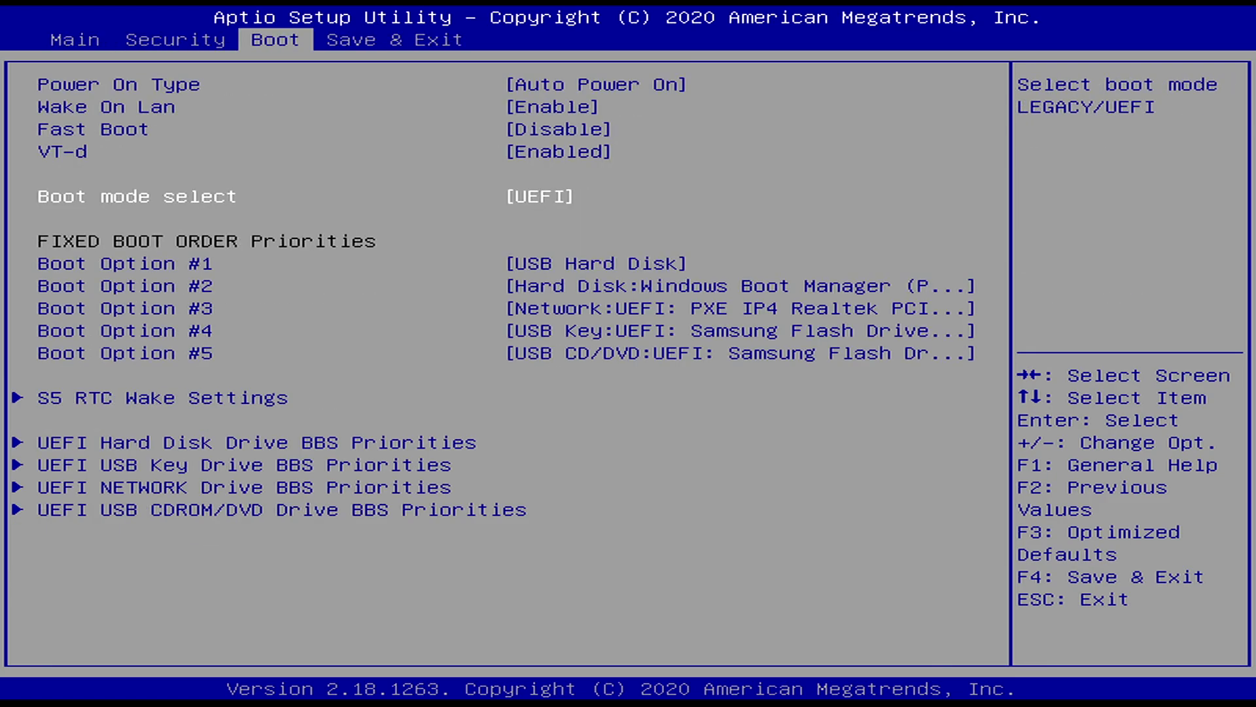
pyautogui.press('Right')
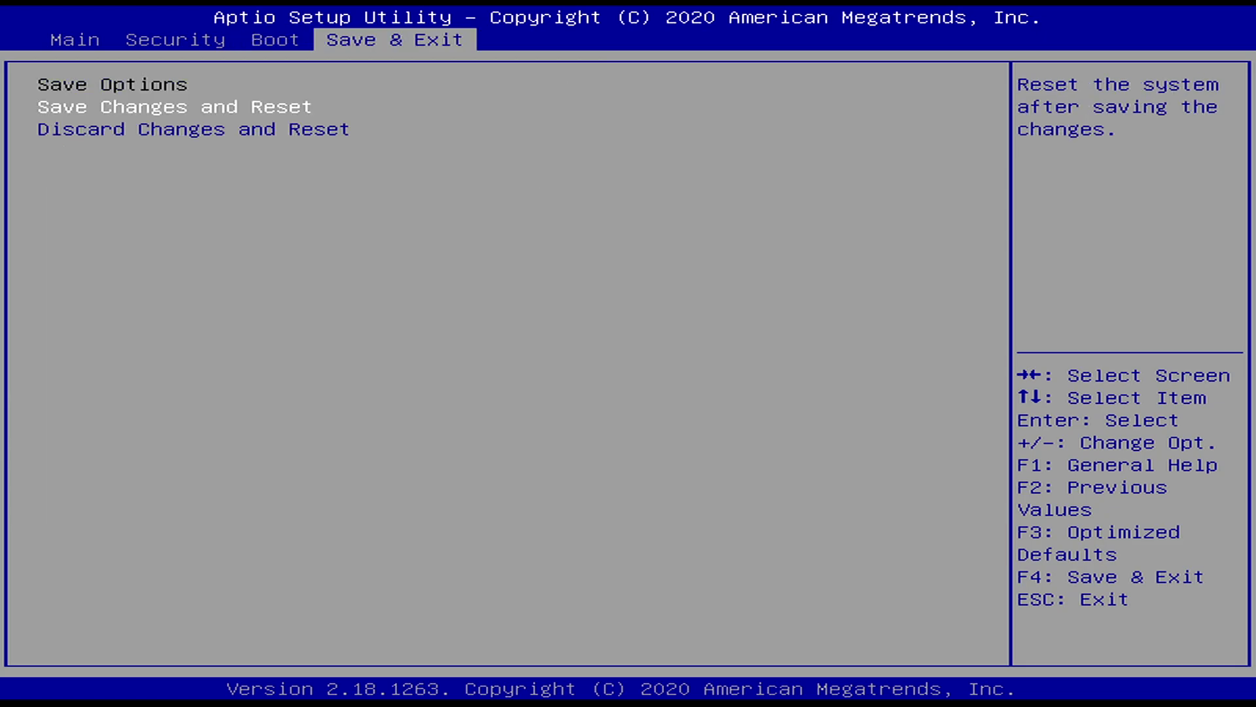
pyautogui.press('Left')
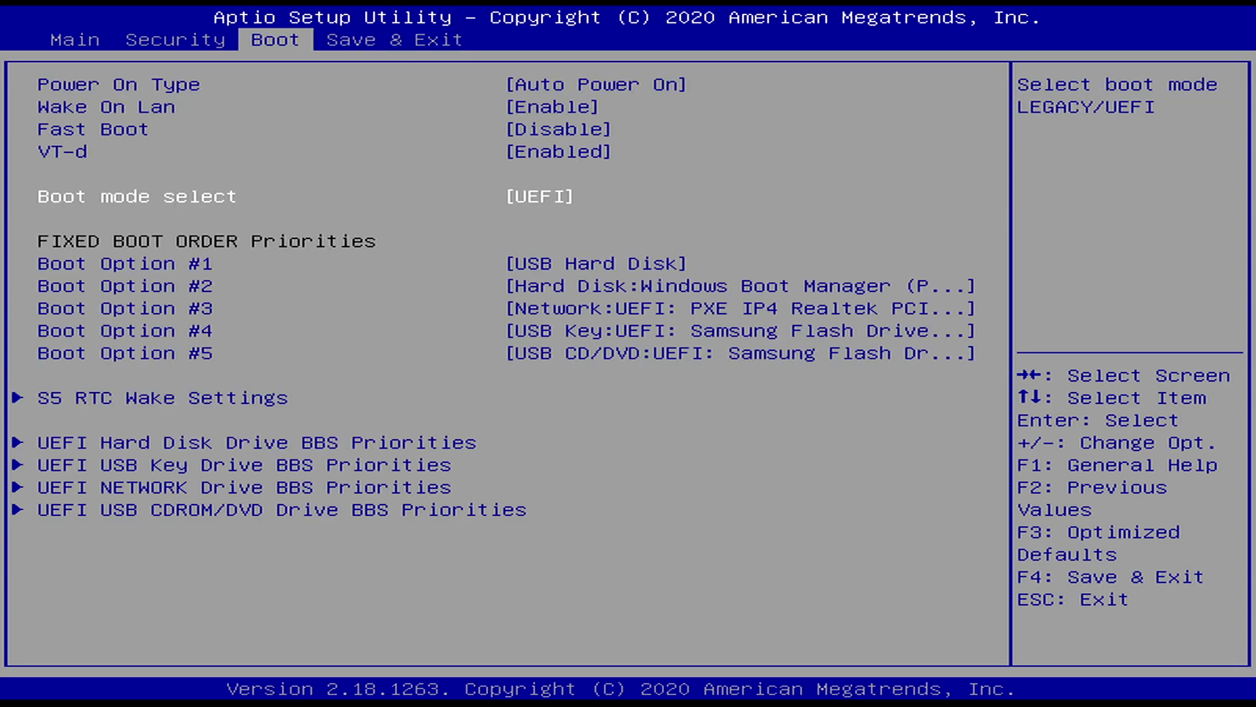
pyautogui.press('Return')
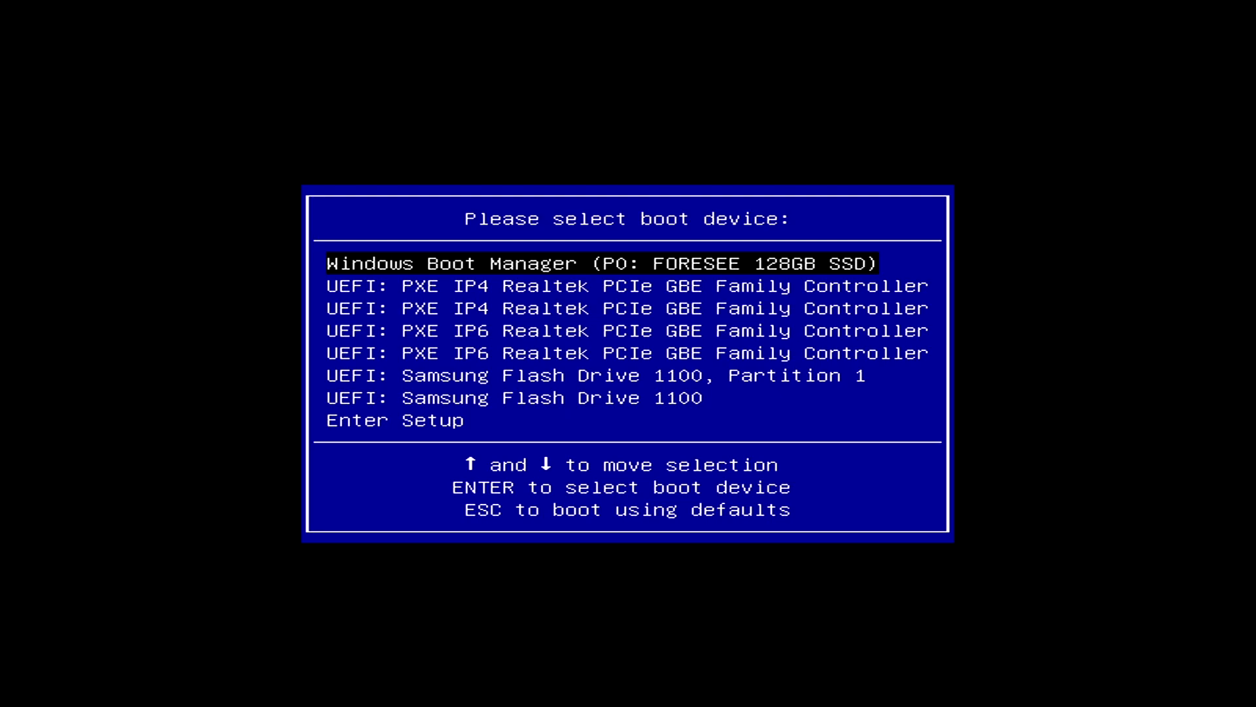
# Boot FossaPup64 9.5 from the Samsung Flash Drive 1100 and dismiss Quick Setup.
pyautogui.press('Down')
pyautogui.press('Down')
pyautogui.press('Down')
pyautogui.press('Down')
pyautogui.press('Down')
pyautogui.press('Down')
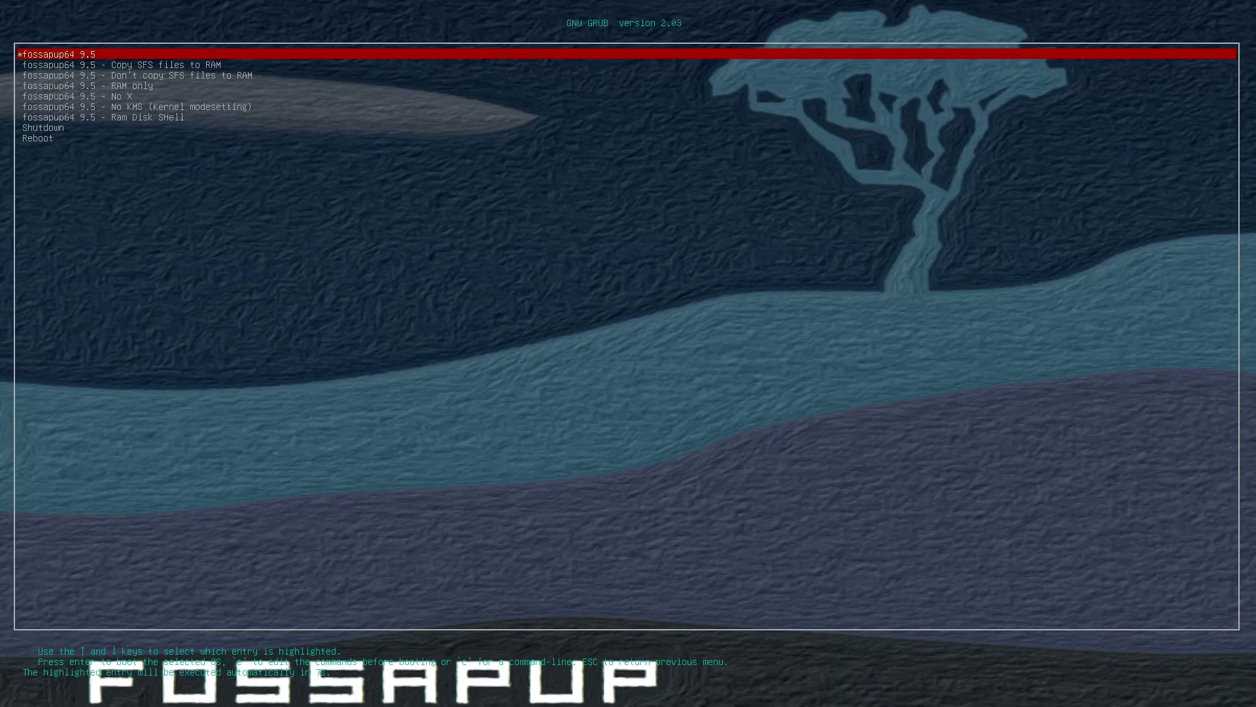
pyautogui.press('Return')
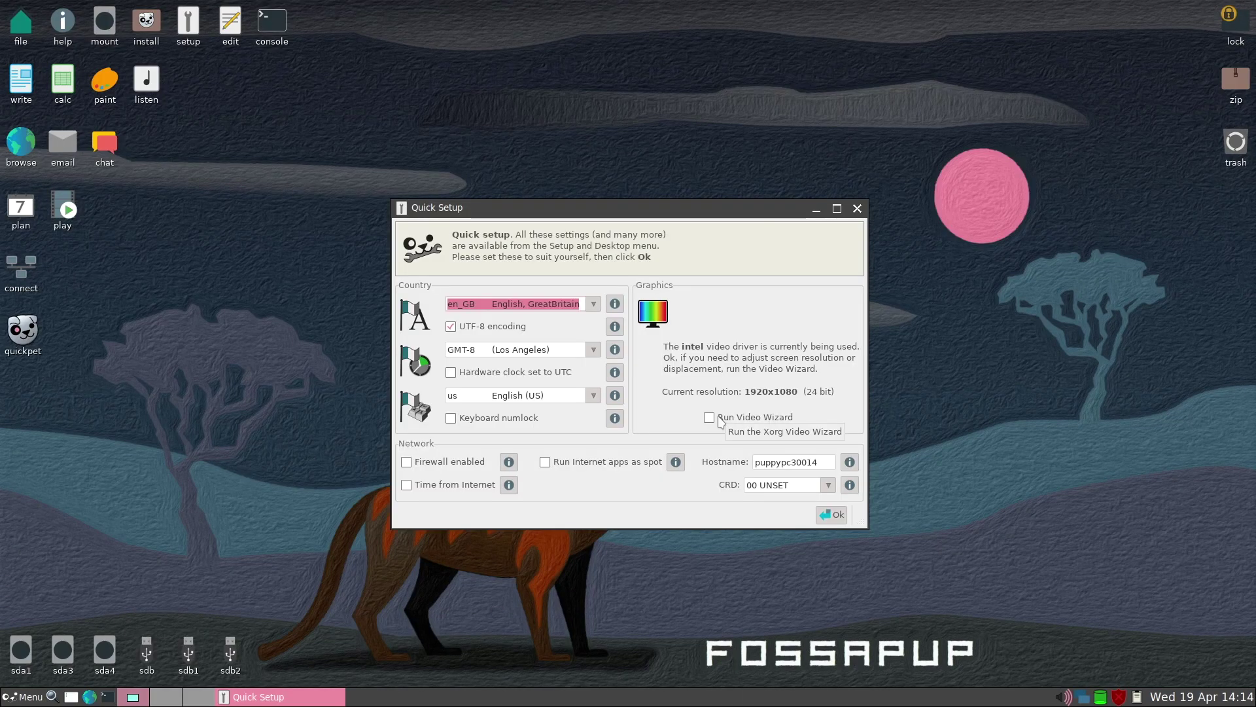
pyautogui.click(719, 419)
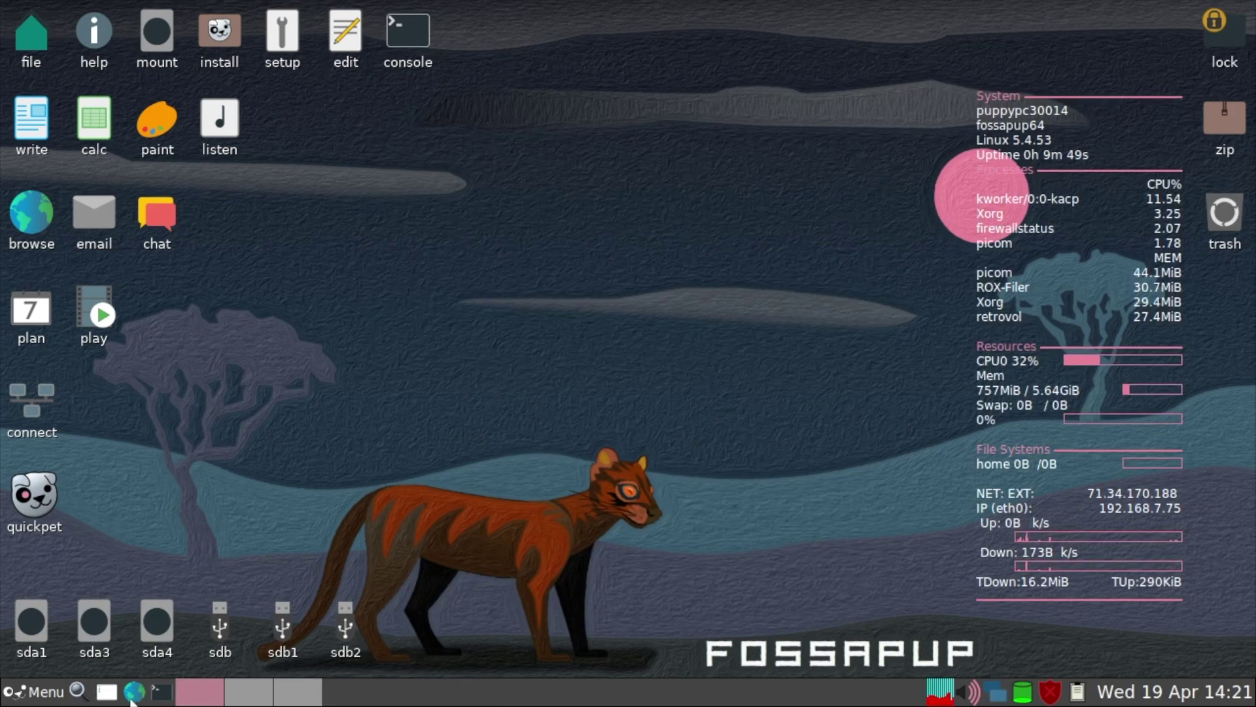
# Search 'home assistant generic x86 image download' in Pale Moon.
pyautogui.click(131, 699)
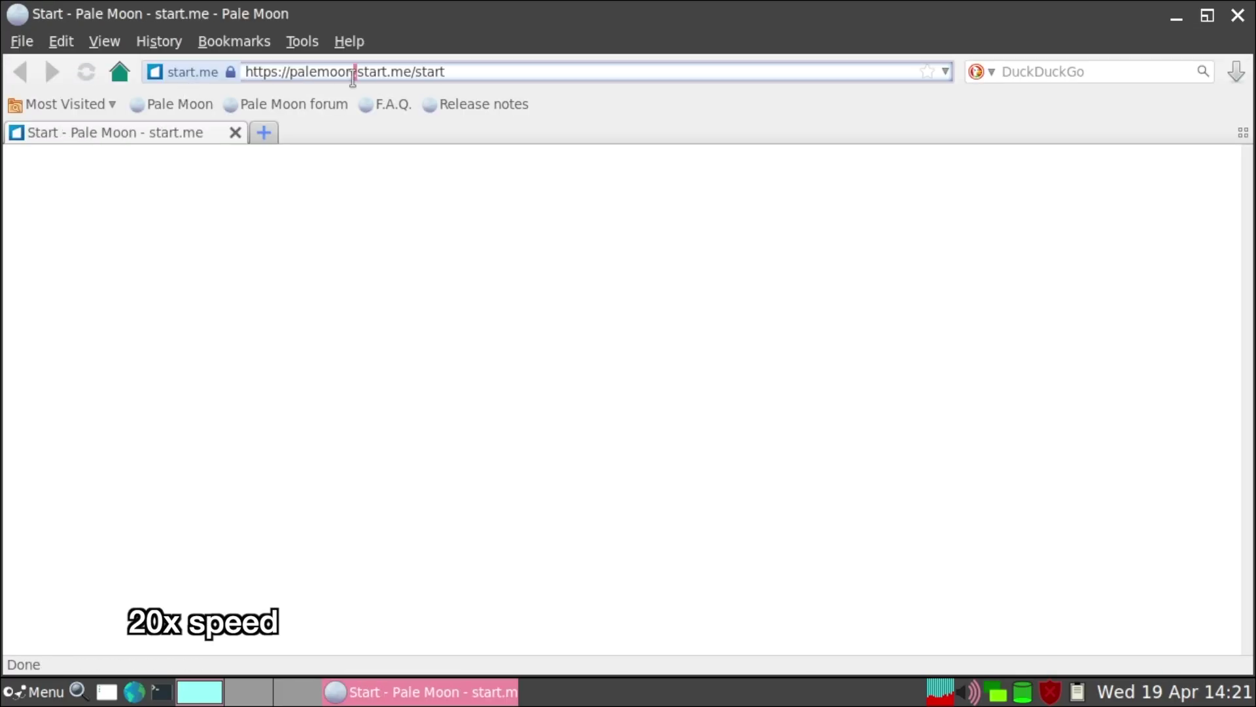
pyautogui.click(353, 72)
pyautogui.write('home ass')
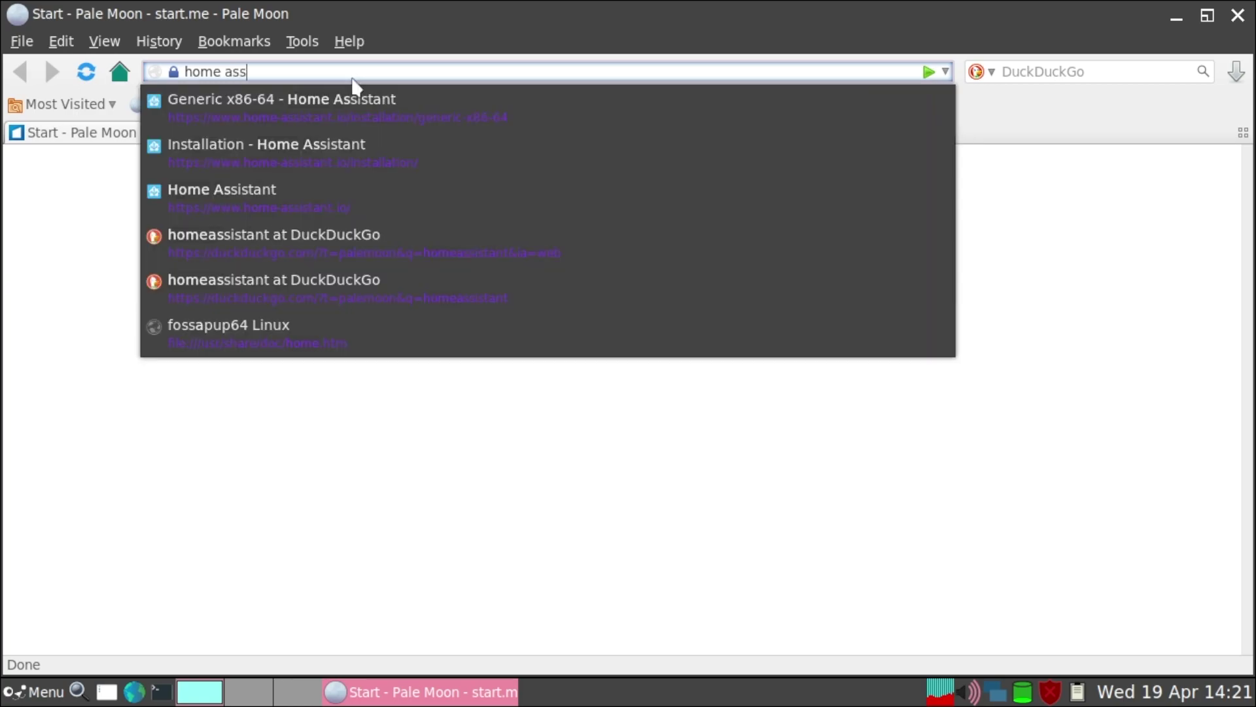
pyautogui.write('istant generic x')
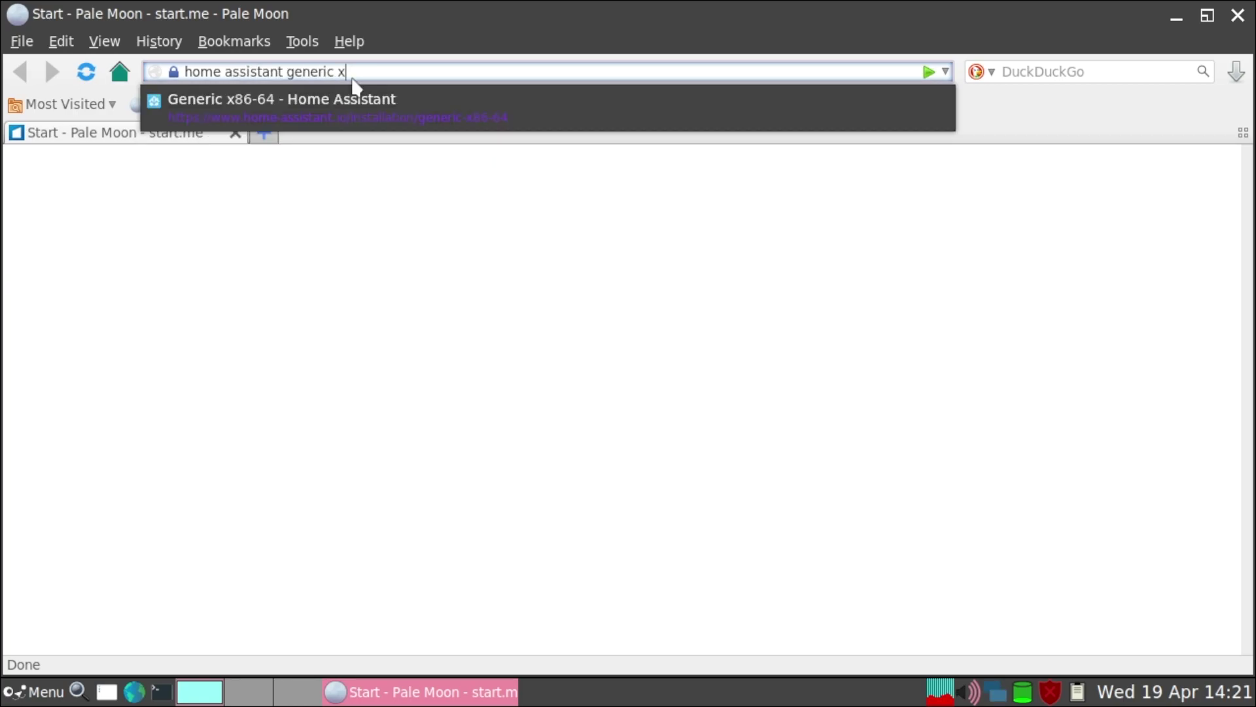
pyautogui.write('86 image download')
pyautogui.press('Return')
# Save haos_generic-x86-64-10.0.img.xz from the home-assistant/operating-system GitHub release assets.
pyautogui.scroll(-5, 7, 465)
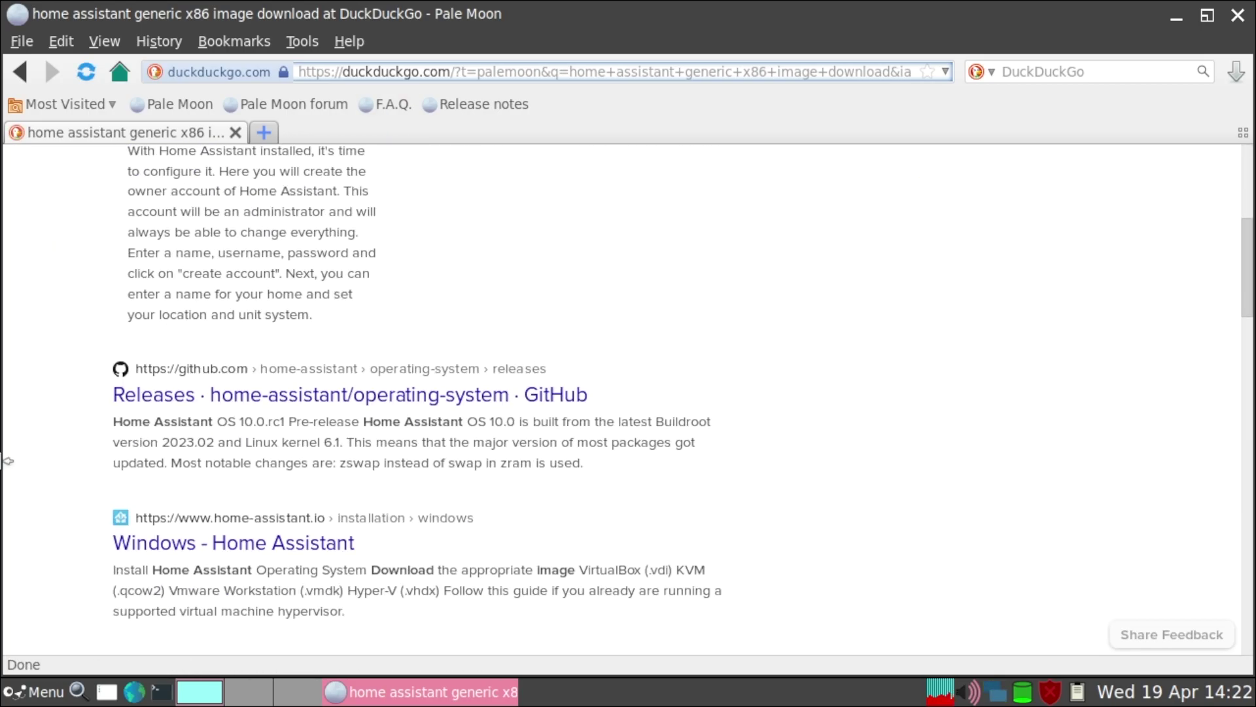
pyautogui.click(261, 396)
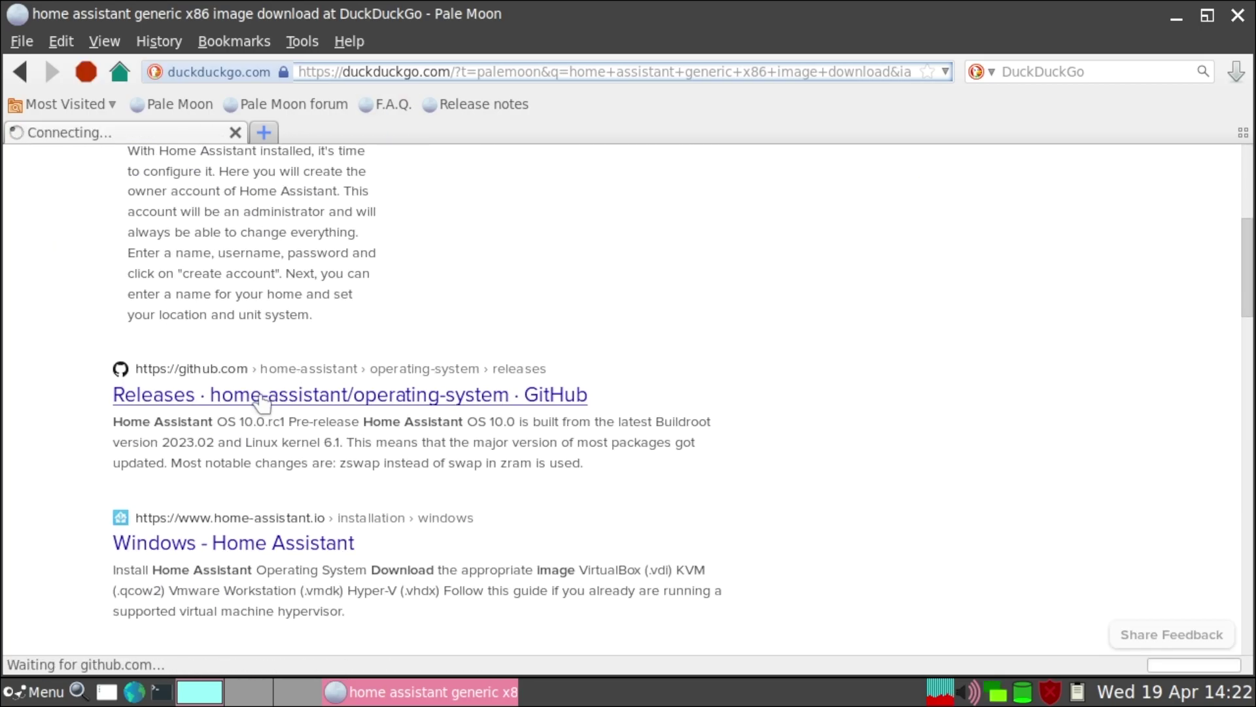
pyautogui.scroll(-15, 418, 475)
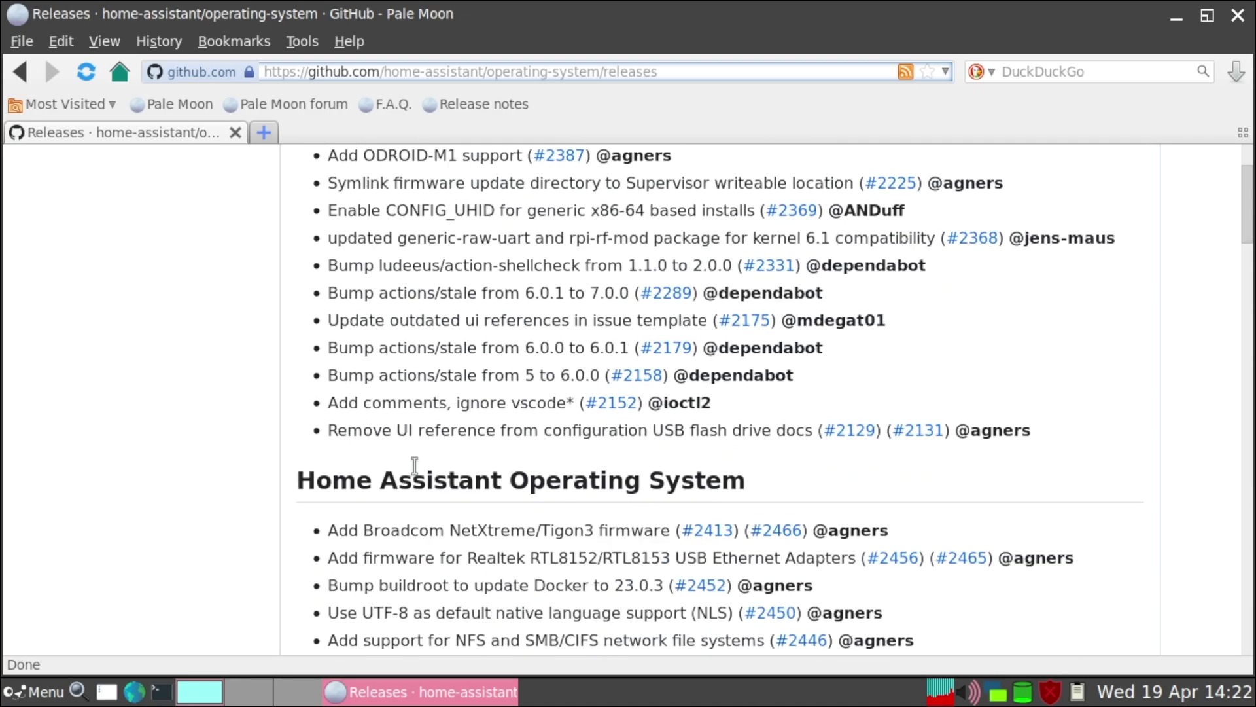
pyautogui.scroll(-15, 415, 467)
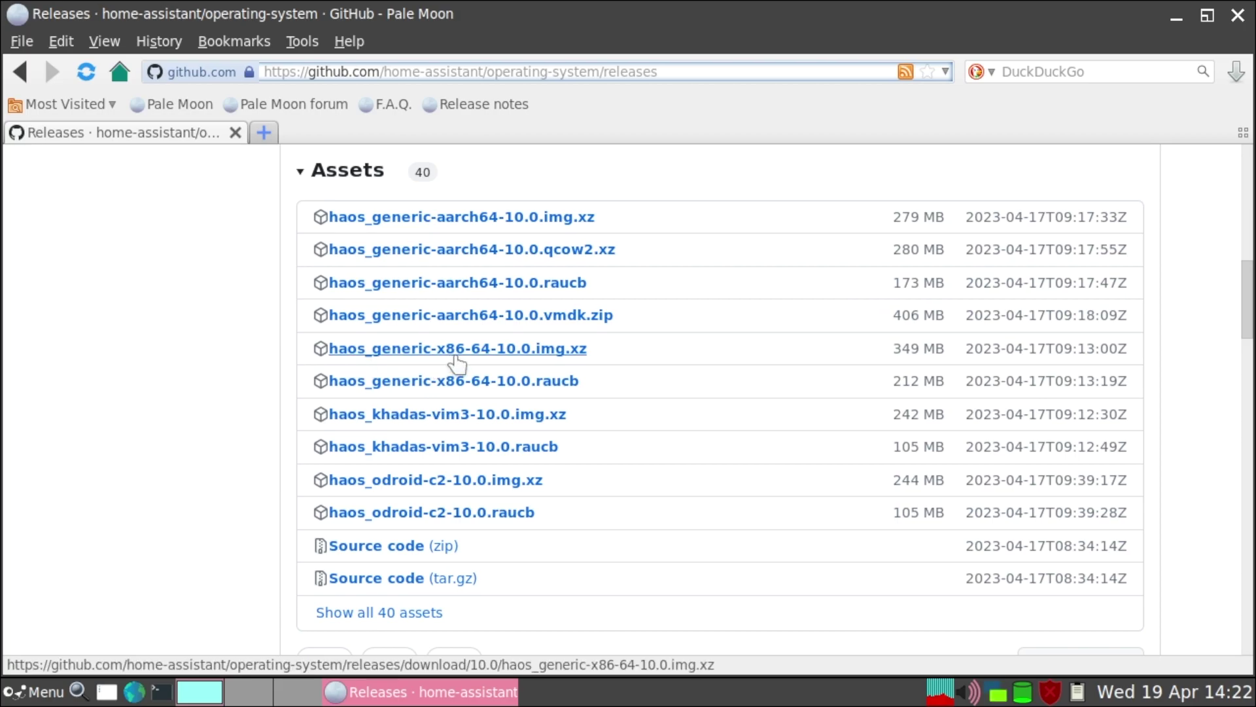
pyautogui.click(531, 350)
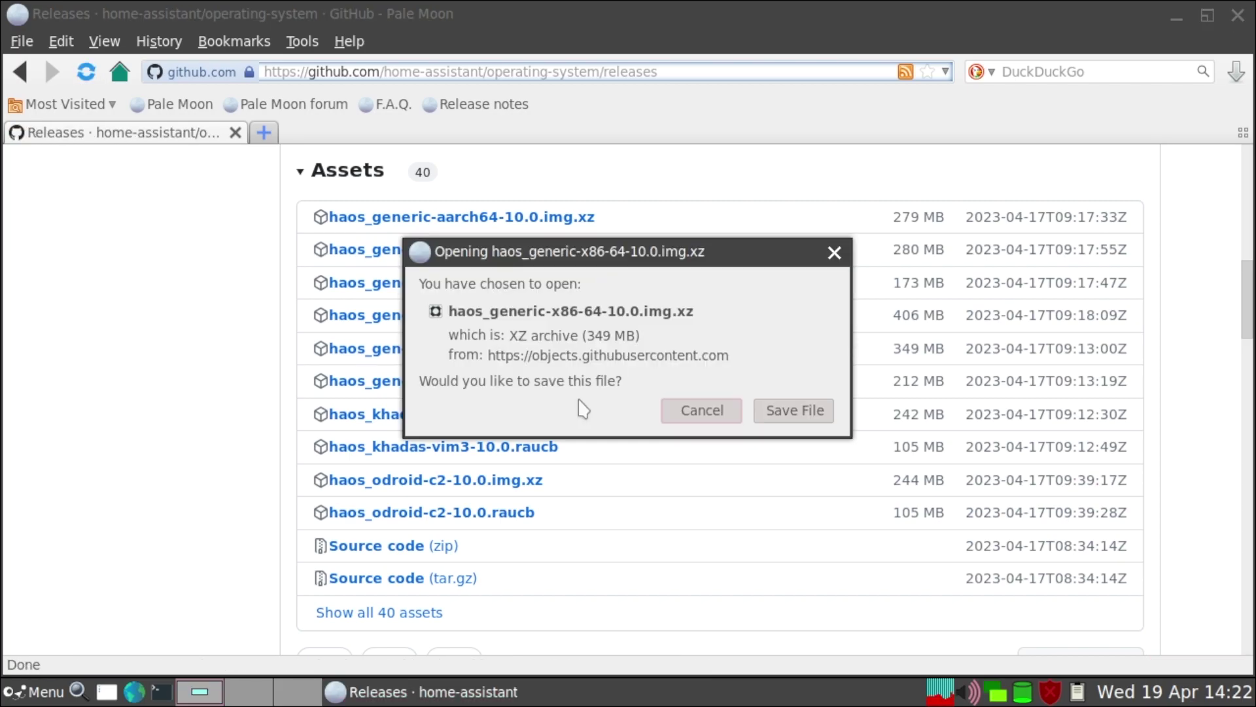
pyautogui.click(794, 410)
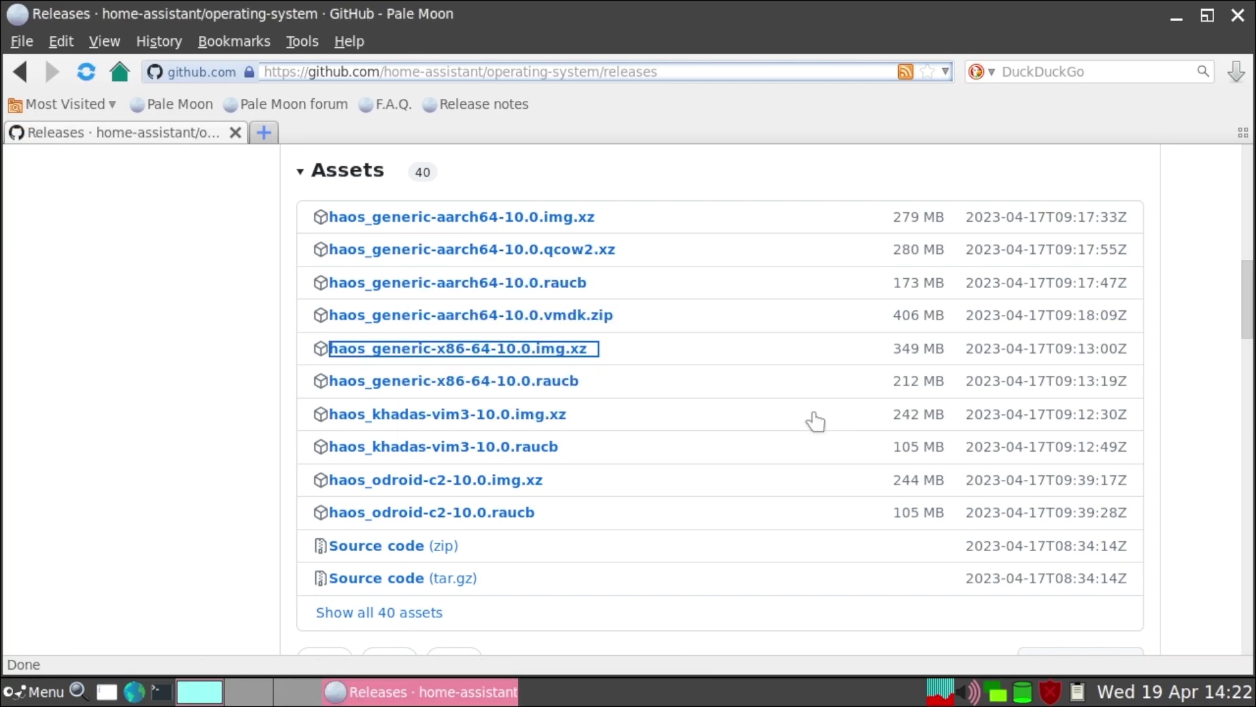
pyautogui.click(965, 647)
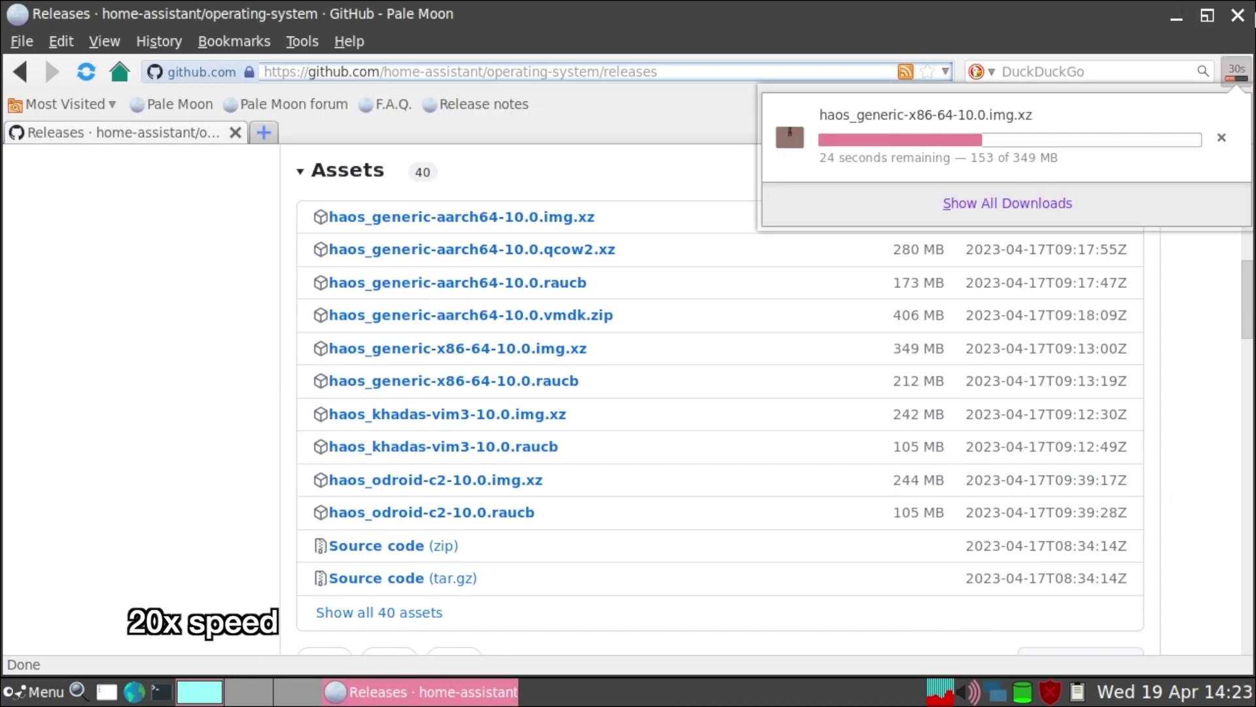
# Close Pale Moon, open a terminal, and list the contents of the Downloads folder.
pyautogui.hotkey('ctrl', 'q')
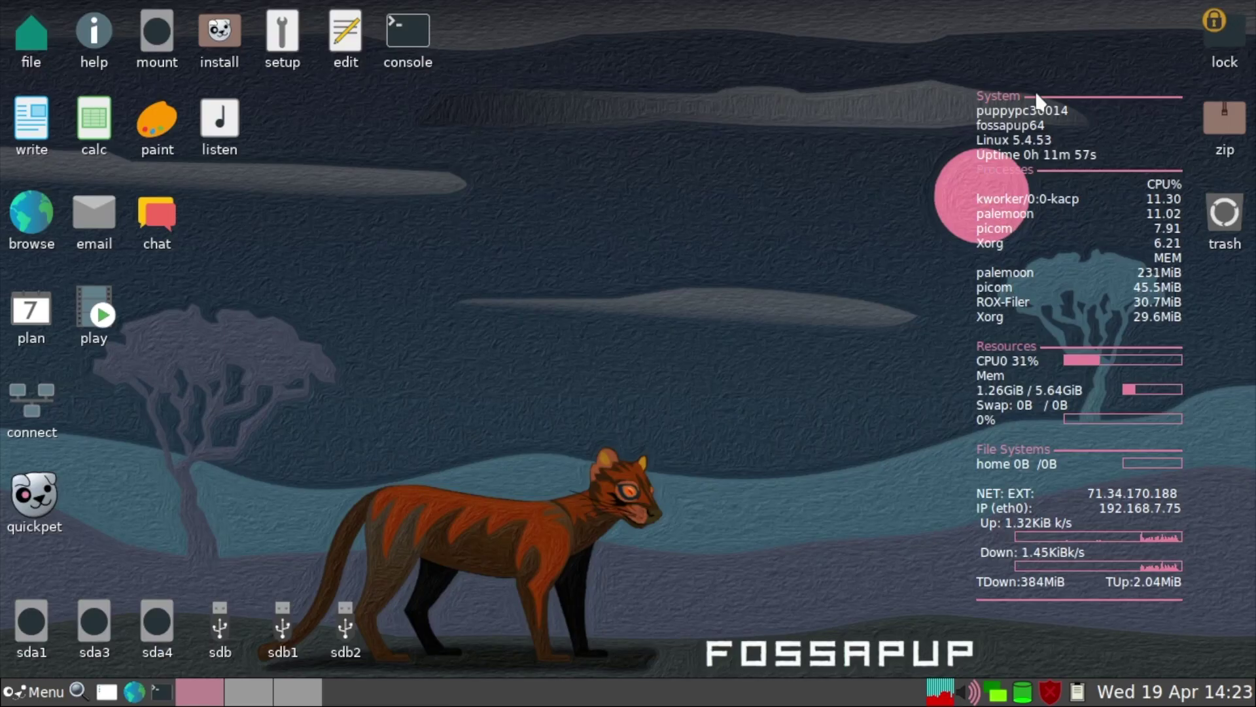
pyautogui.click(162, 693)
pyautogui.write('c')
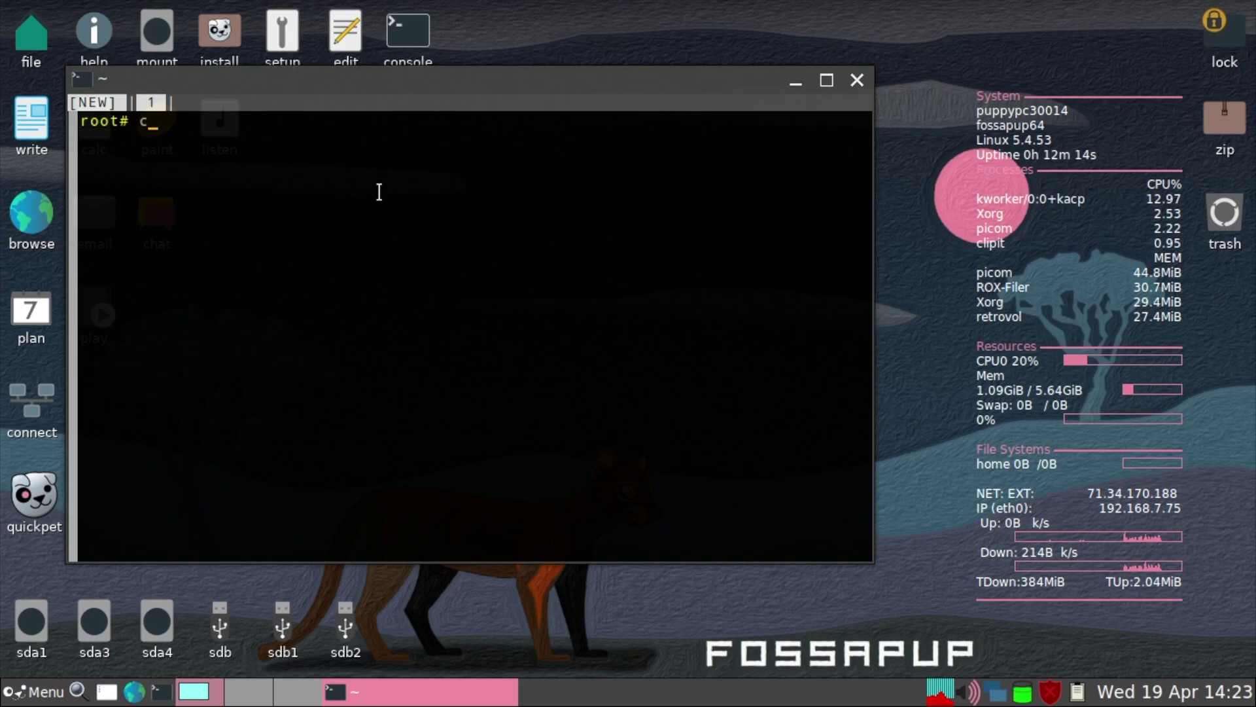
pyautogui.write('d Dow')
pyautogui.press('Tab')
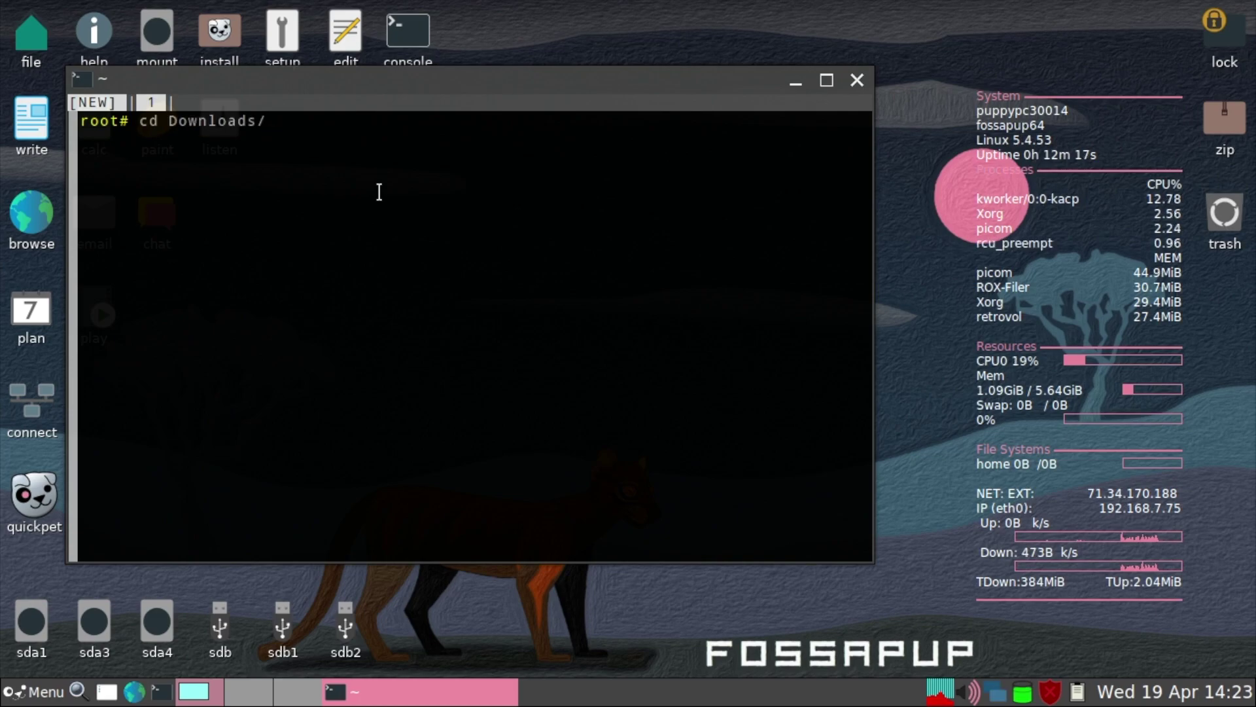
pyautogui.press('Return')
pyautogui.write('ls')
pyautogui.press('Return')
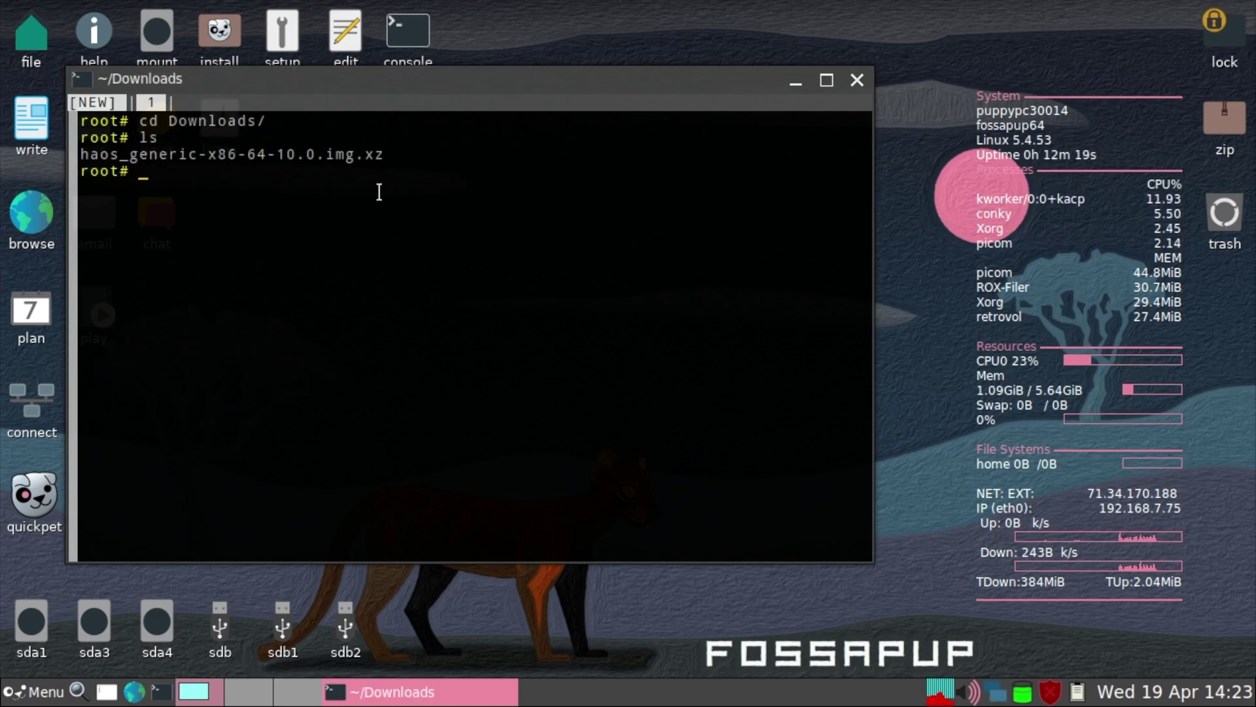
# Decompress the image with xz -d haos_generic-x86-64-10.0.img.xz.
pyautogui.write('xz -d')
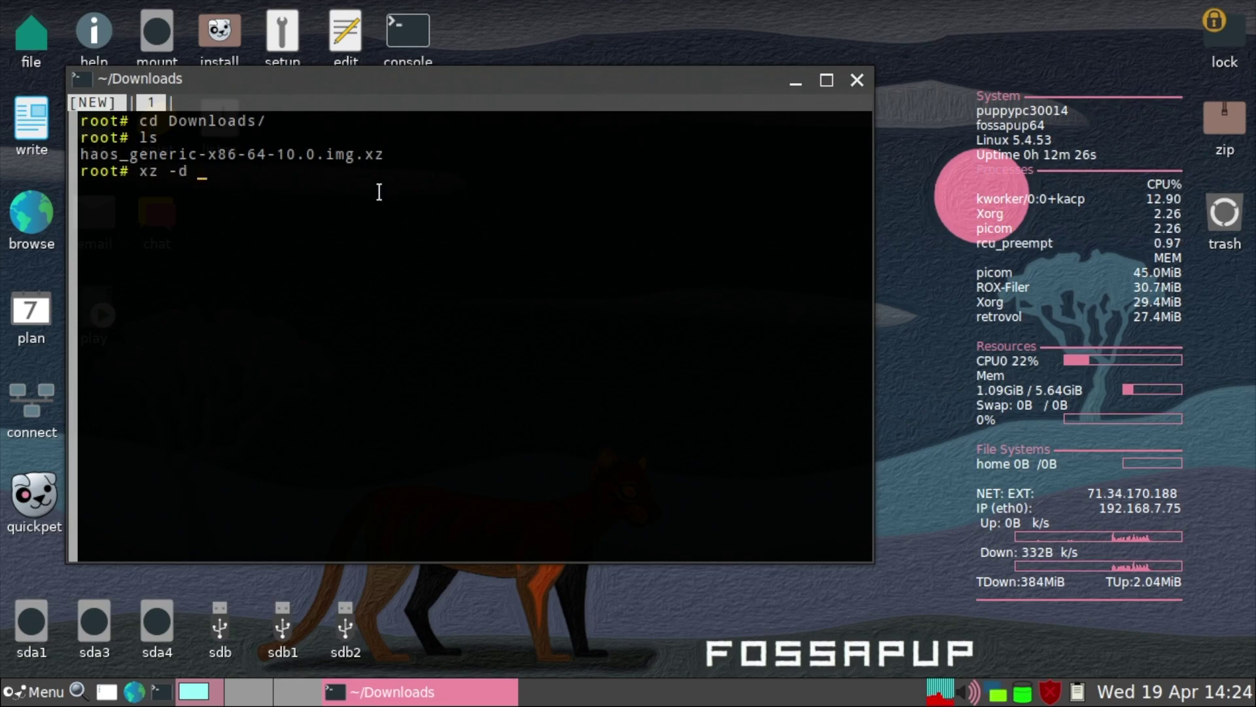
pyautogui.write(' hao')
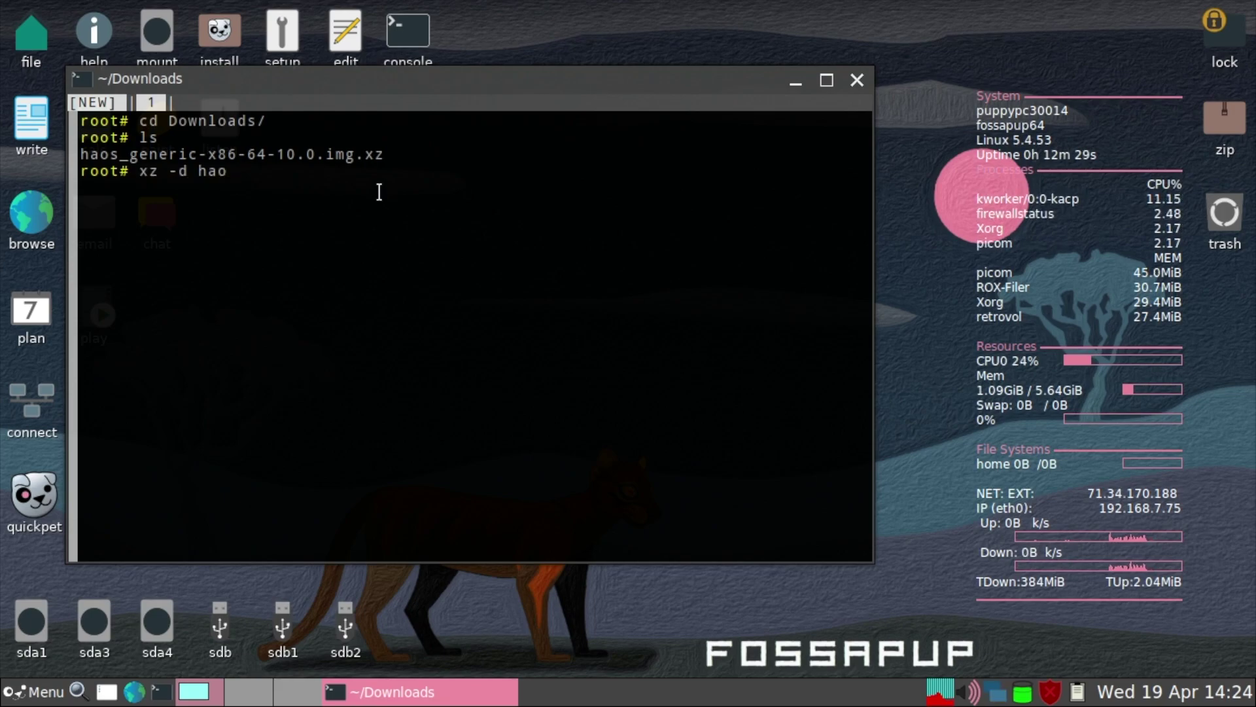
pyautogui.press('Tab')
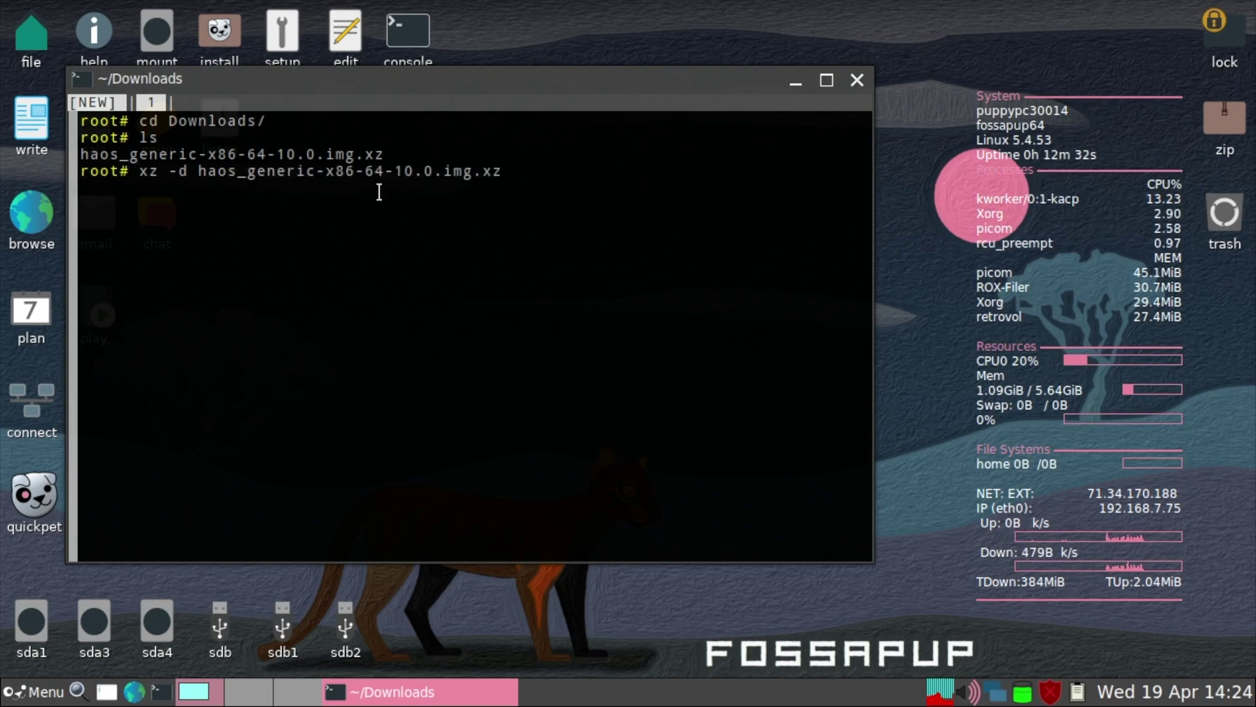
pyautogui.press('Return')
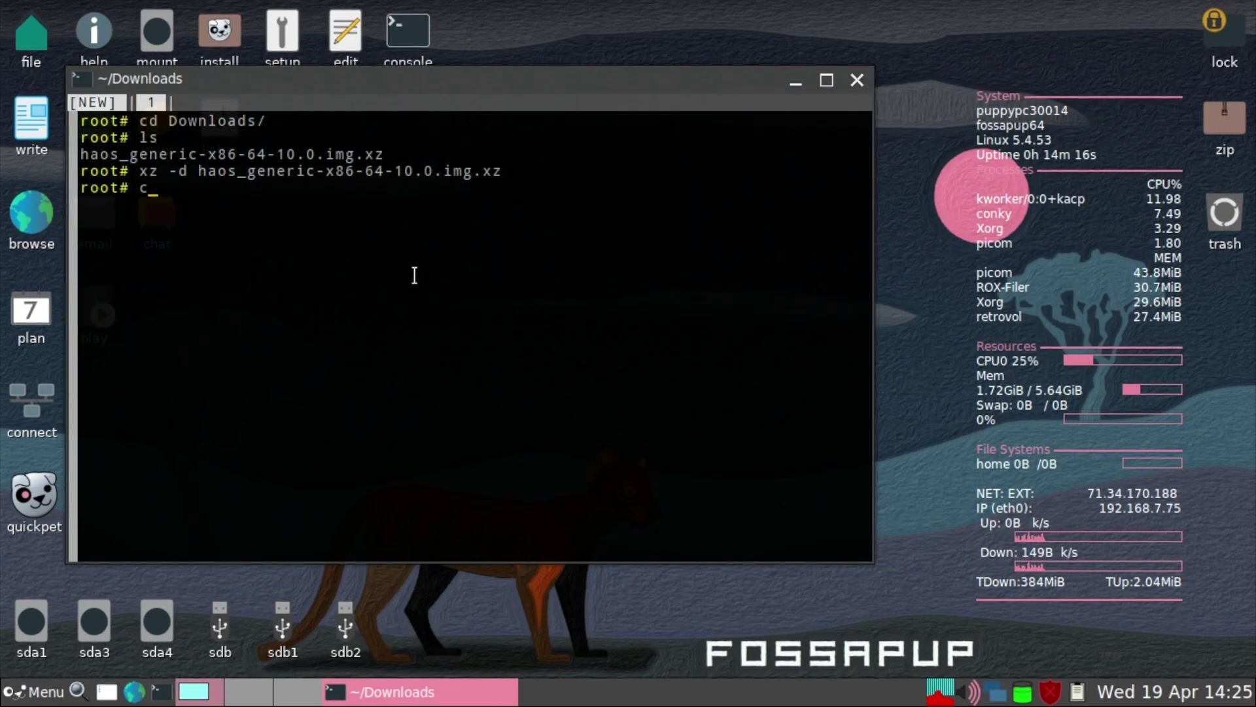
# Clear the terminal and list all disks with fdisk -l to find the 128GB SSD at /dev/sda.
pyautogui.write('clear')
pyautogui.press('Return')
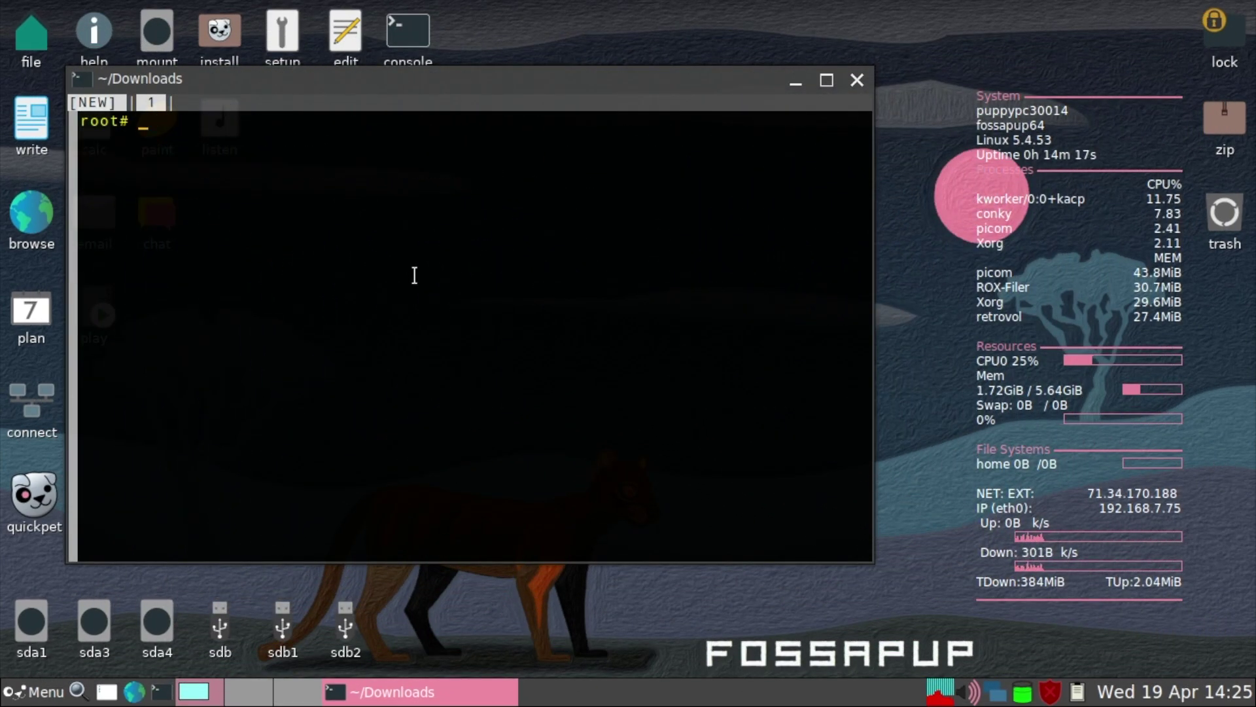
pyautogui.write('fdisk -l')
pyautogui.press('Return')
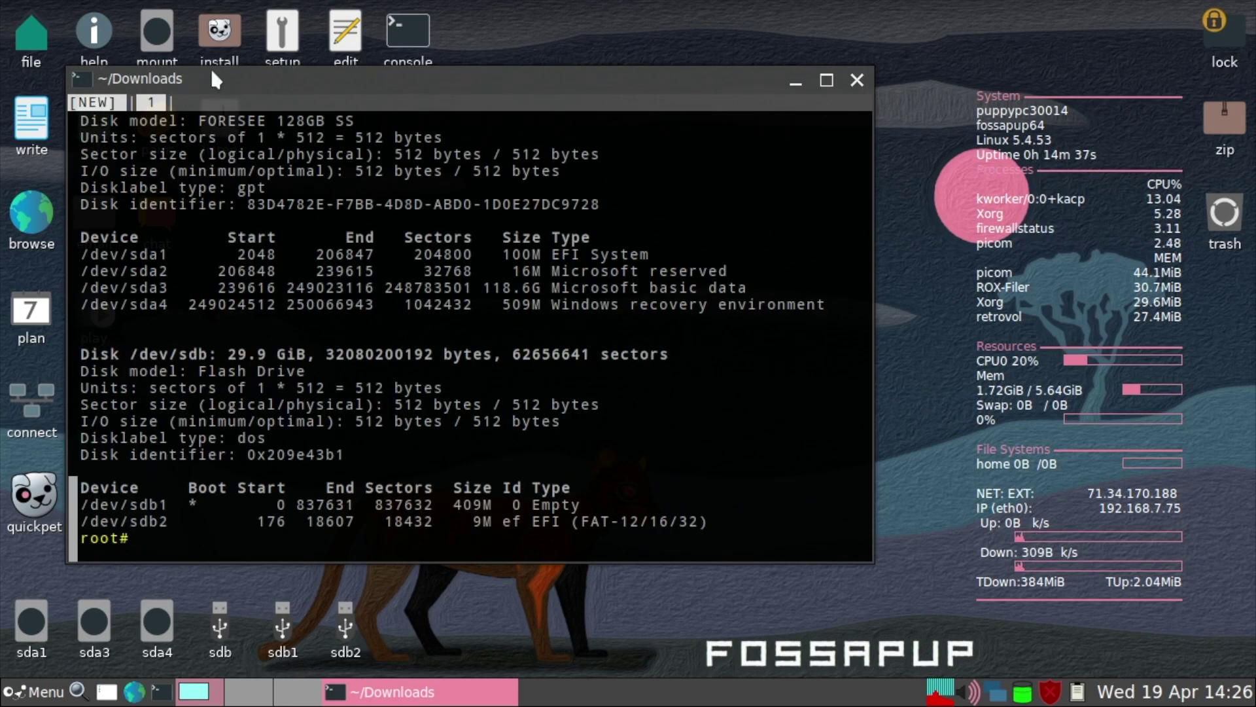
pyautogui.doubleClick(212, 73)
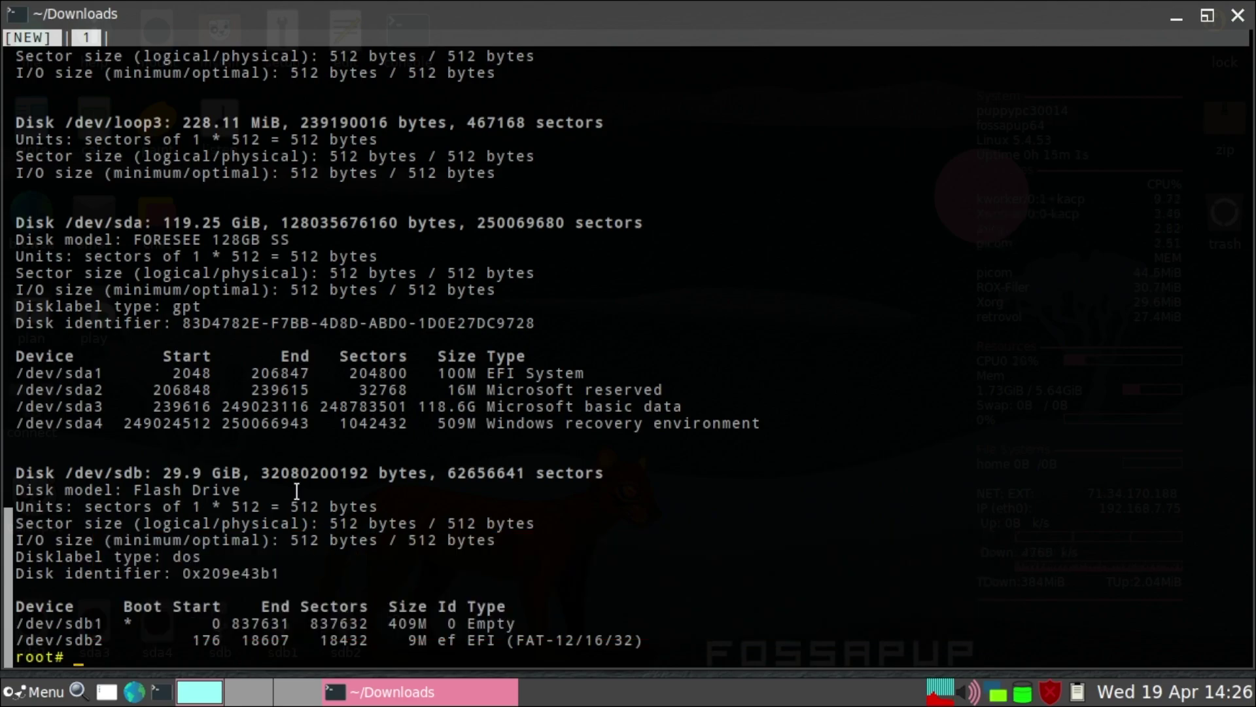
# Change into the Downloads folder, correcting the mistyped 'Download' path.
pyautogui.write('cd Download')
pyautogui.press('Return')
pyautogui.press('Up')
pyautogui.write('s')
pyautogui.press('Return')
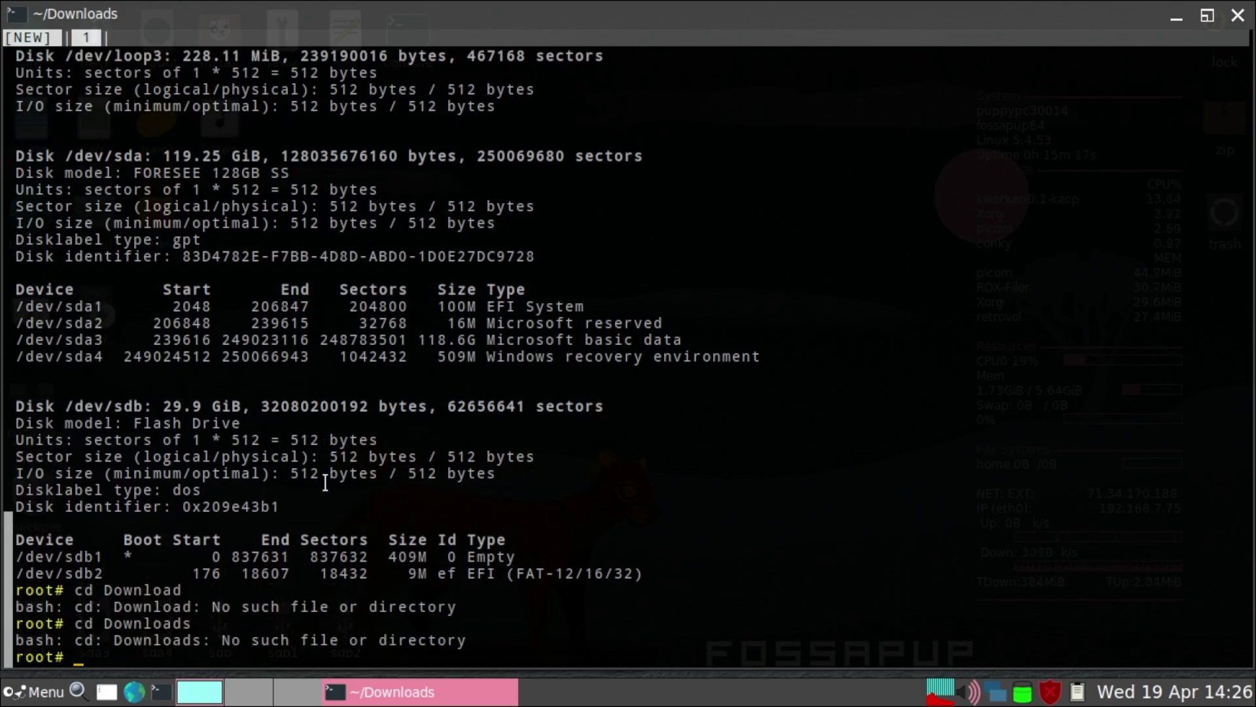
pyautogui.write('cd')
pyautogui.press('Return')
pyautogui.write('cd Down')
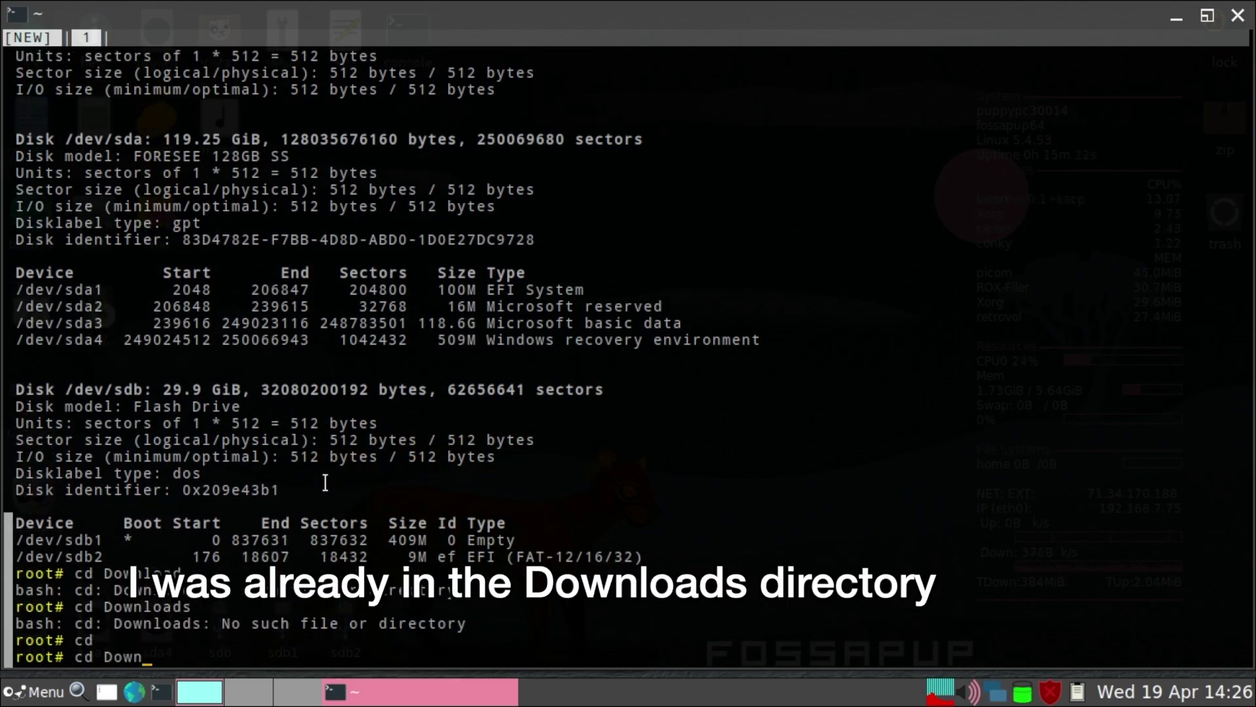
pyautogui.press('Tab')
pyautogui.press('Return')
# Write haos_generic-x86-64-10.0.img to /dev/sda with dd using bs=1M.
pyautogui.write('ls')
pyautogui.hotkey('ctrl', 'l')
pyautogui.press('Return')
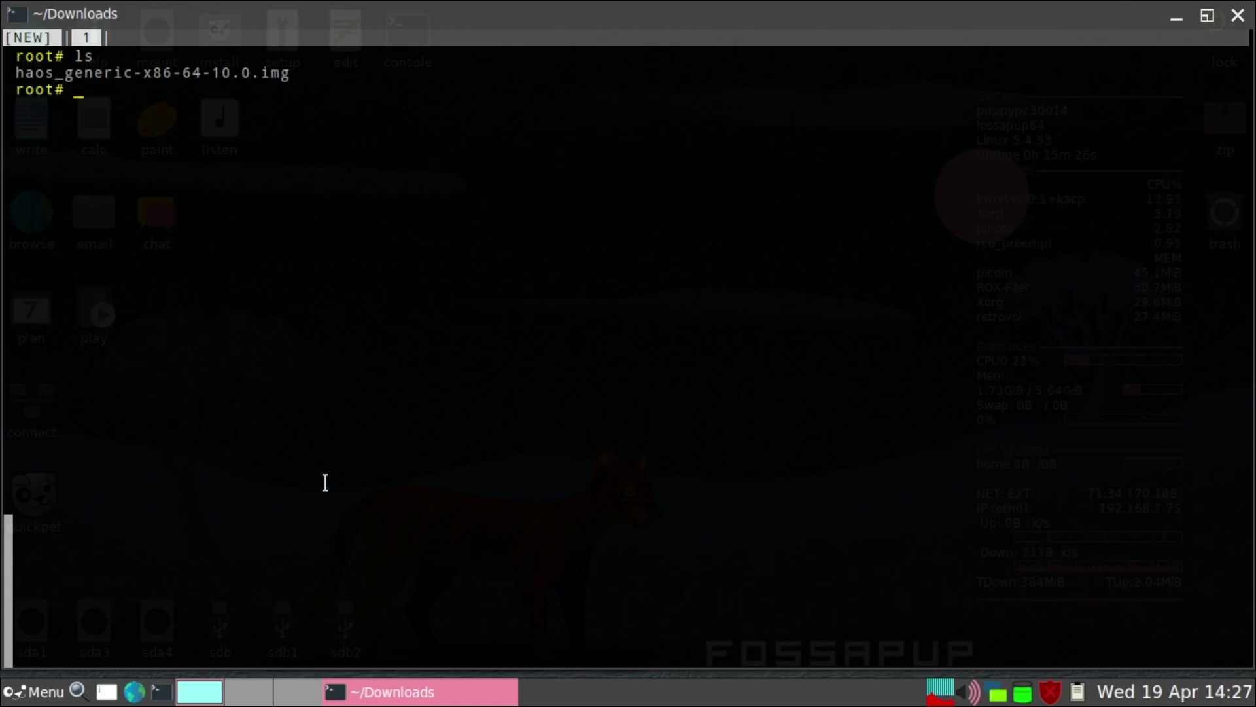
pyautogui.write('dd if=ha')
pyautogui.press('Tab')
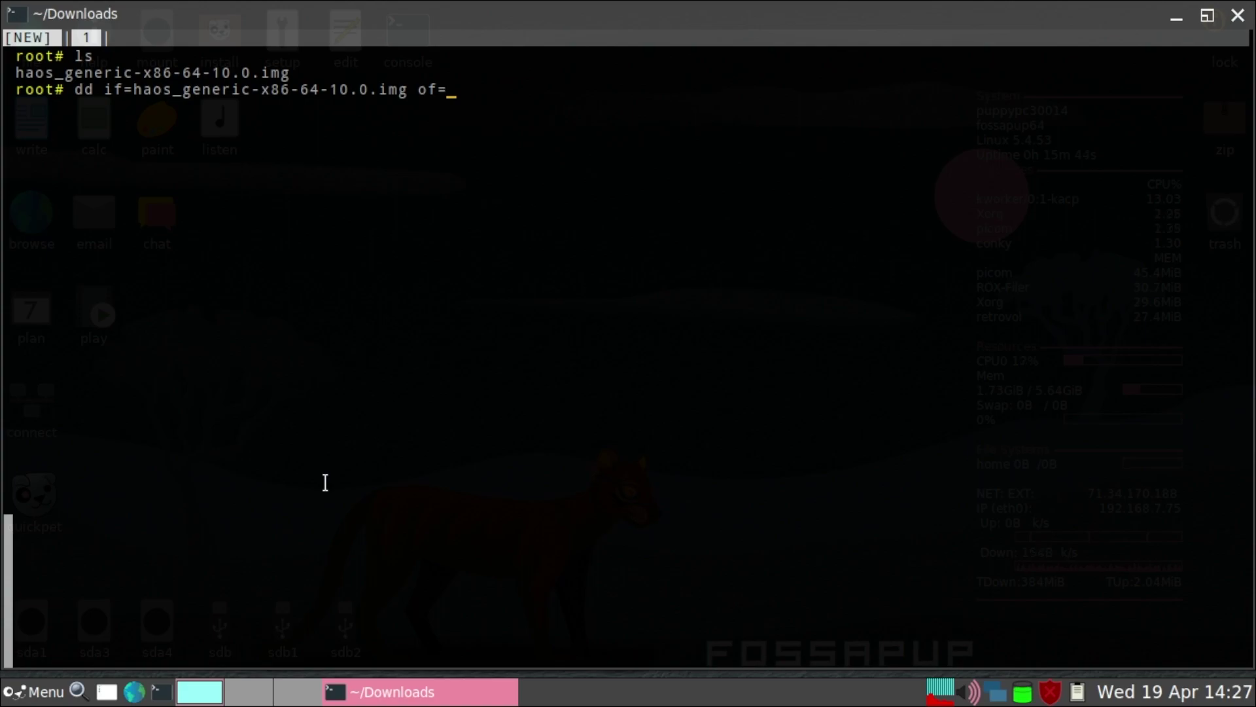
pyautogui.write('of=/dev/sda bs=1M')
pyautogui.press('Return')
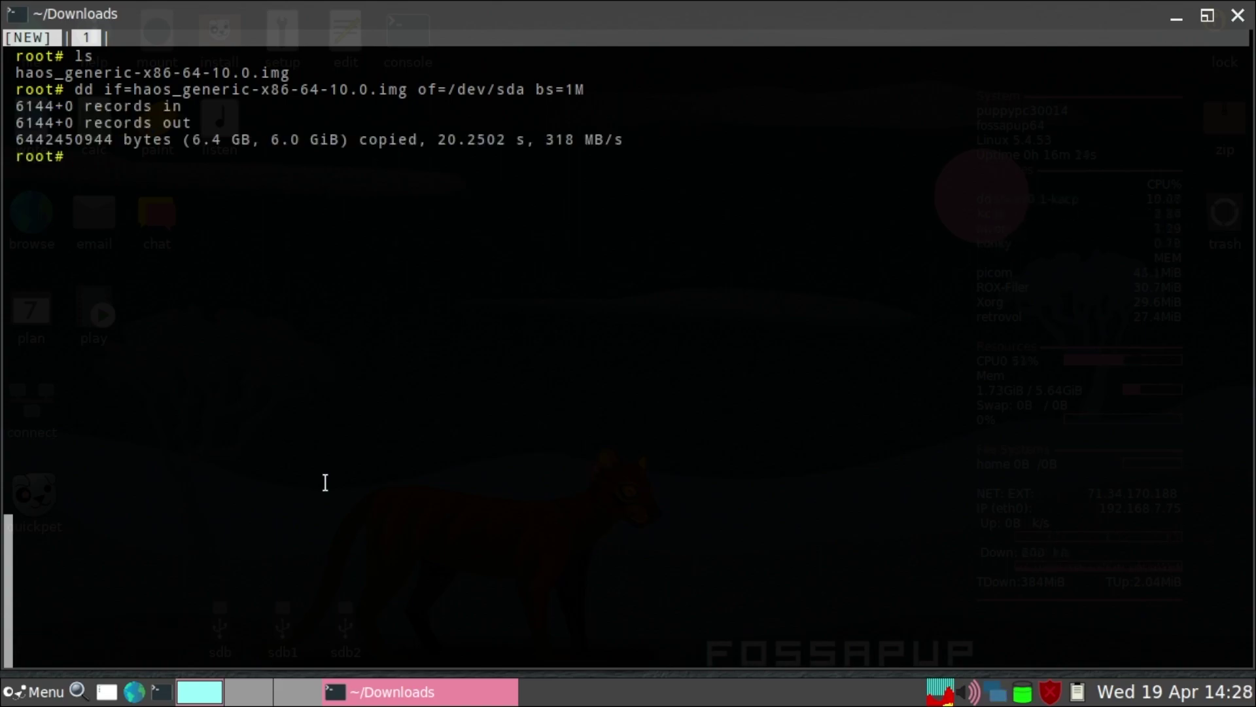
# List Downloads with ls -al and ls -alh to confirm the image is 6.0G.
pyautogui.write('ls -al')
pyautogui.press('Return')
pyautogui.write('ls -alh')
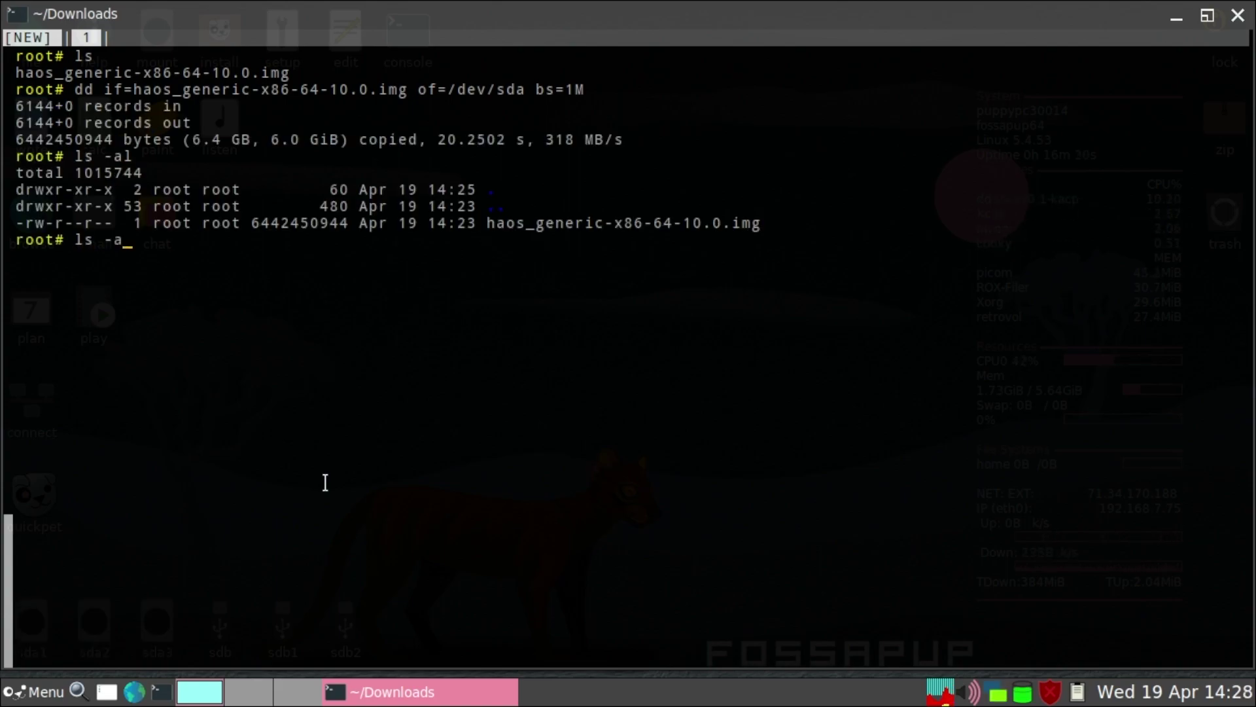
pyautogui.press('Return')
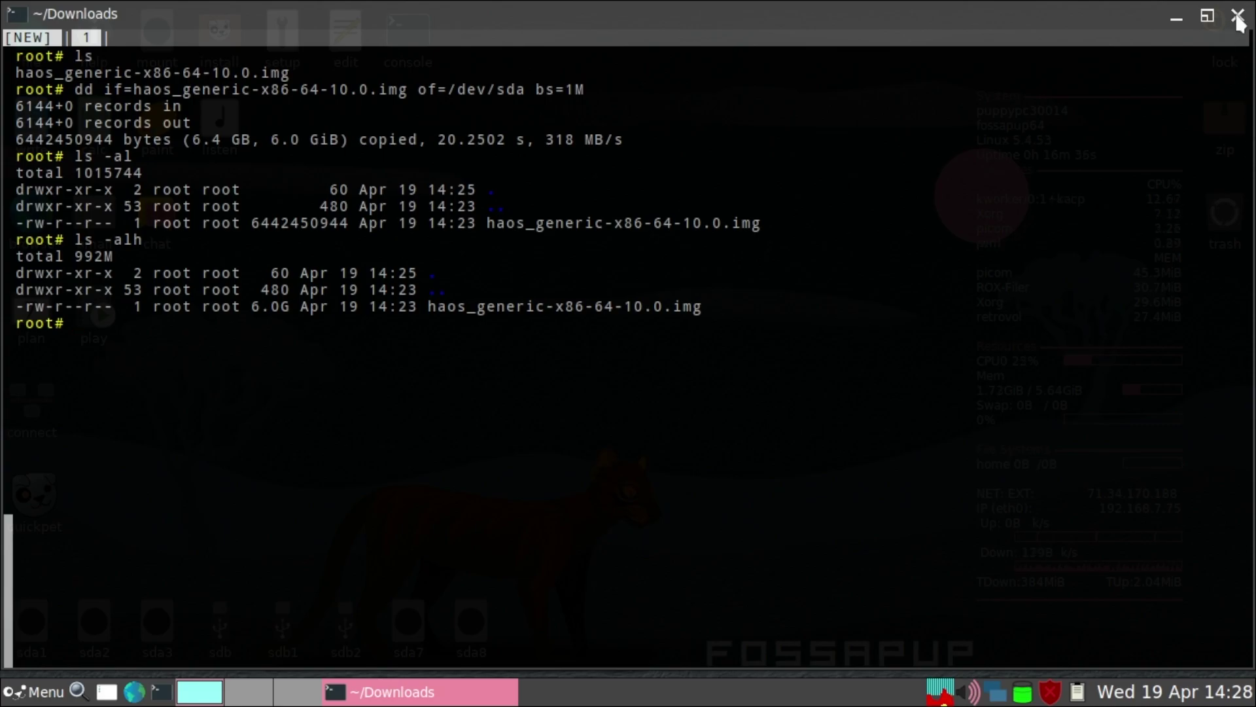
# Close the terminal and shut down FossaPup through Menu > Exit > Shut Down.
pyautogui.click(1238, 15)
pyautogui.click(40, 691)
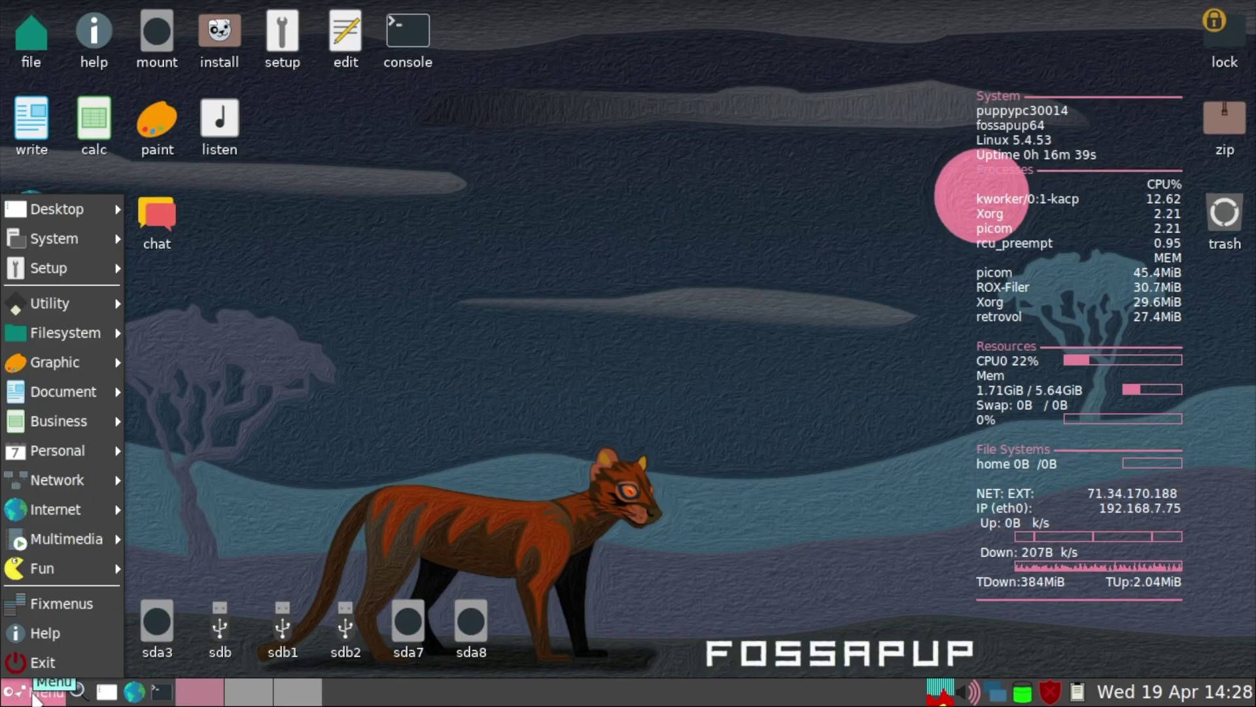
pyautogui.click(53, 662)
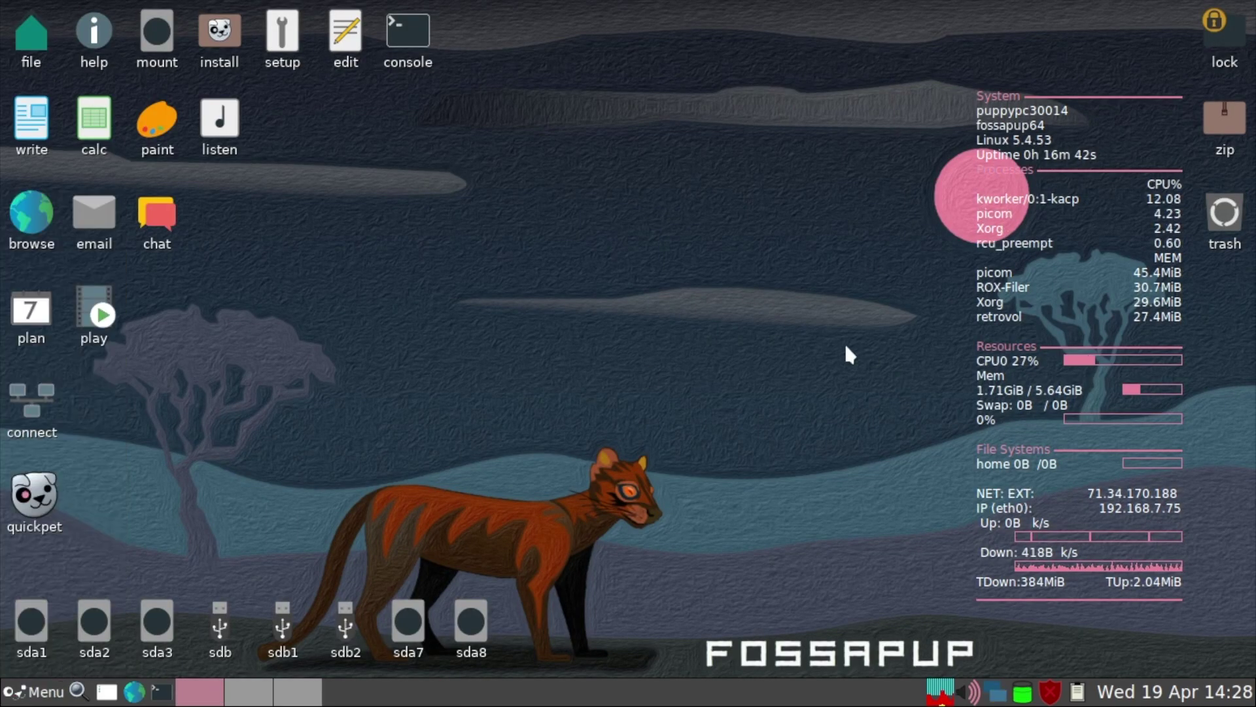
pyautogui.click(752, 331)
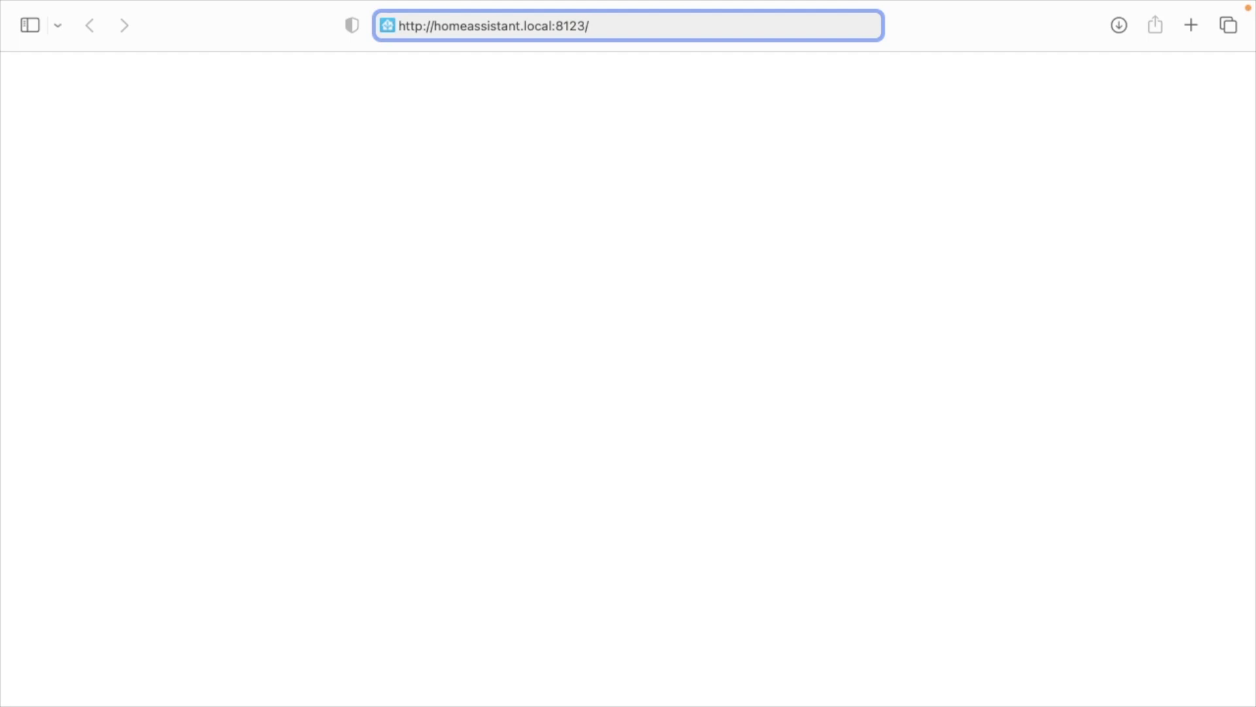
# Replace 'homeassistant' in the address with 192.168.7.193 and load 192.168.7.193:8123.
pyautogui.doubleClick(476, 50)
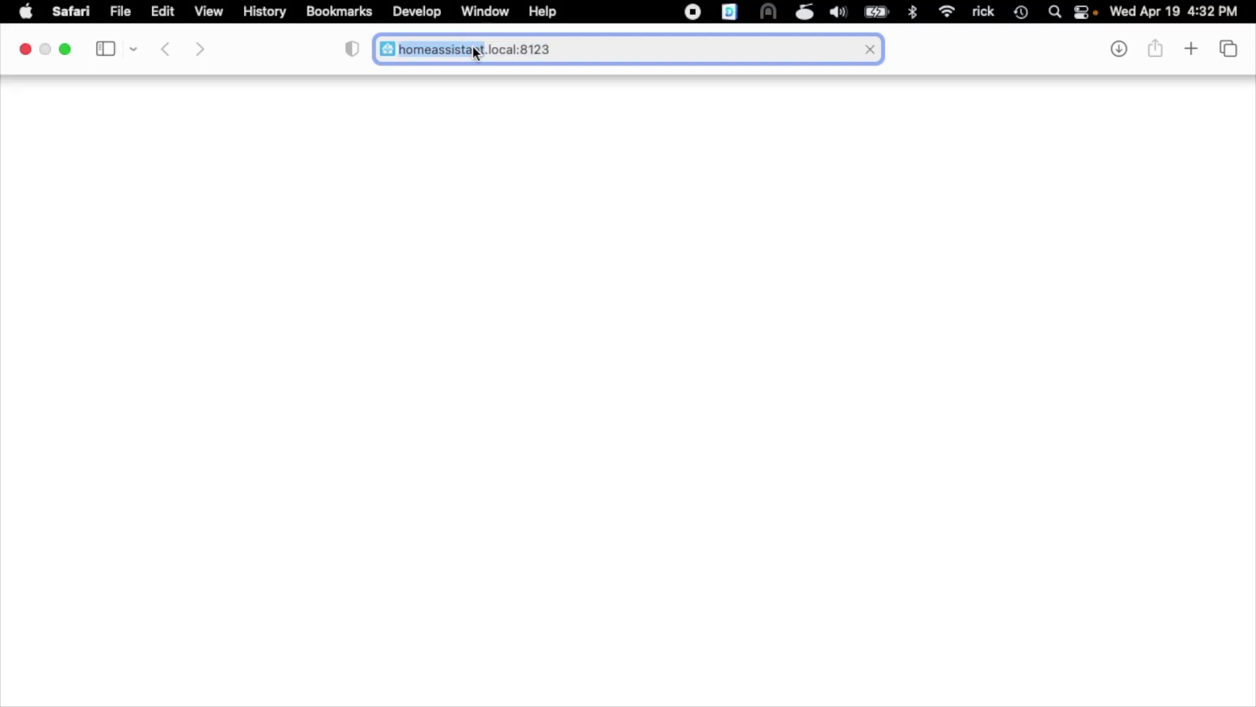
pyautogui.press('BackSpace')
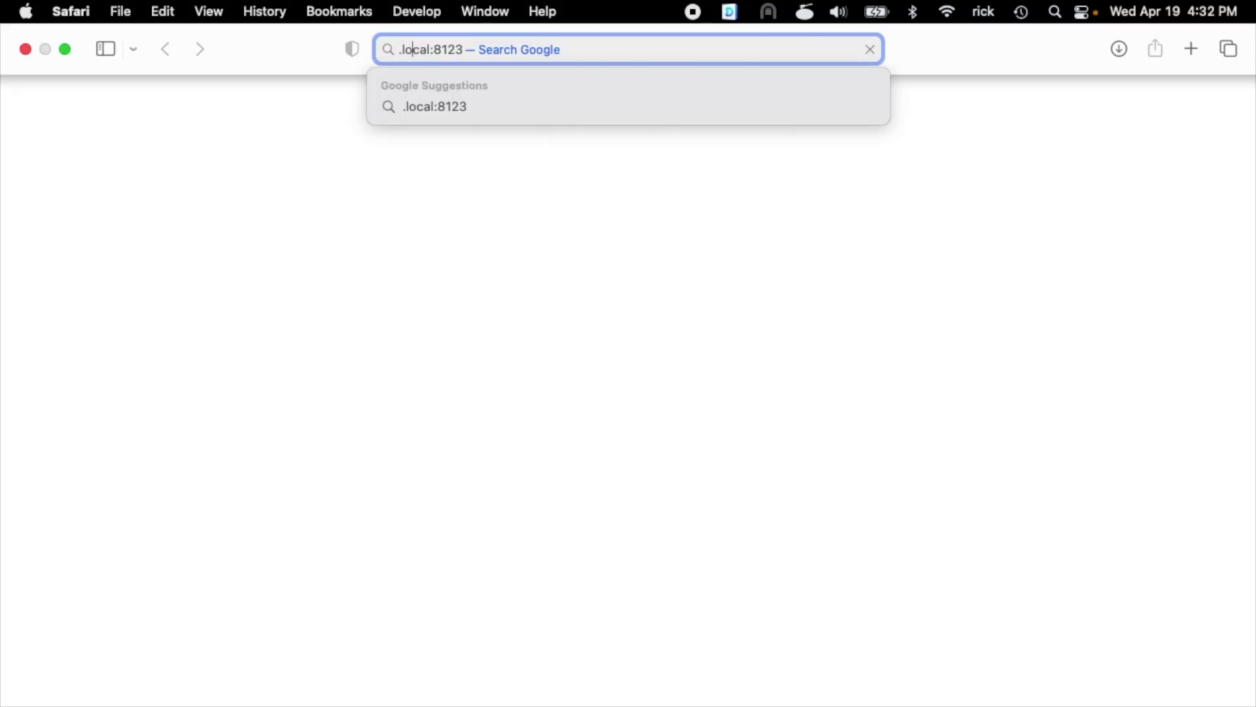
pyautogui.press('BackSpace')
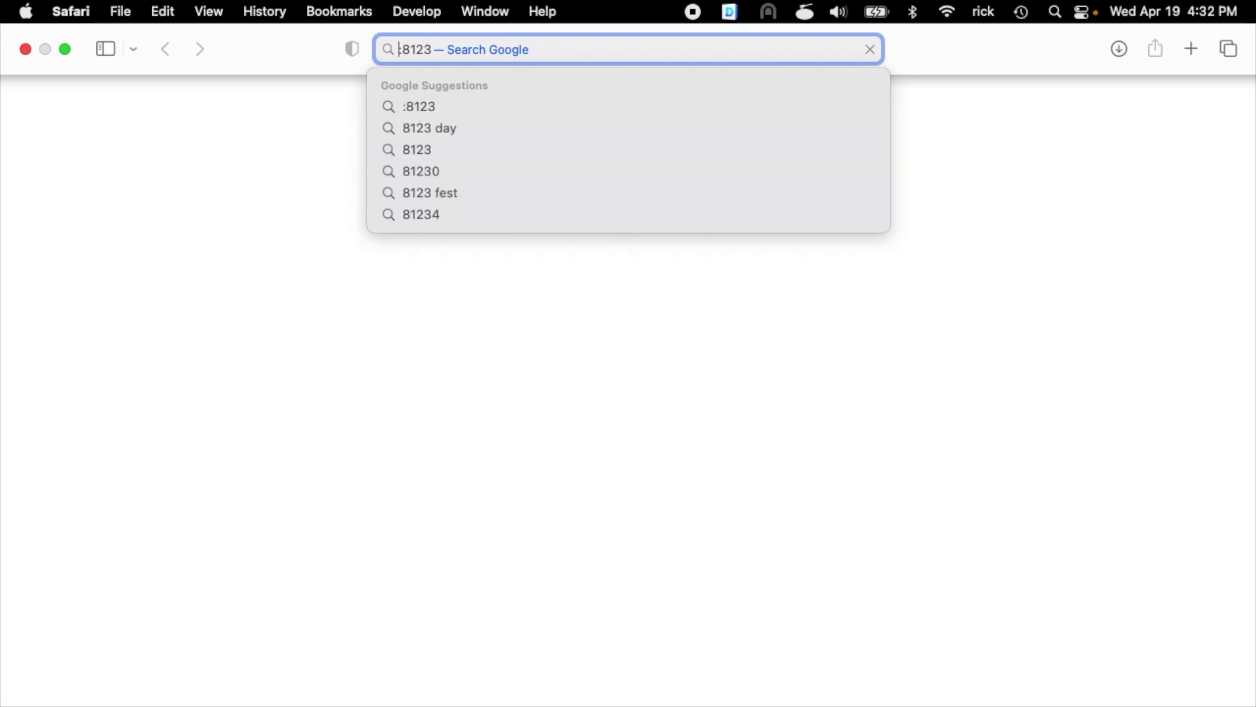
pyautogui.write('192.168.7.193:')
pyautogui.press('Return')
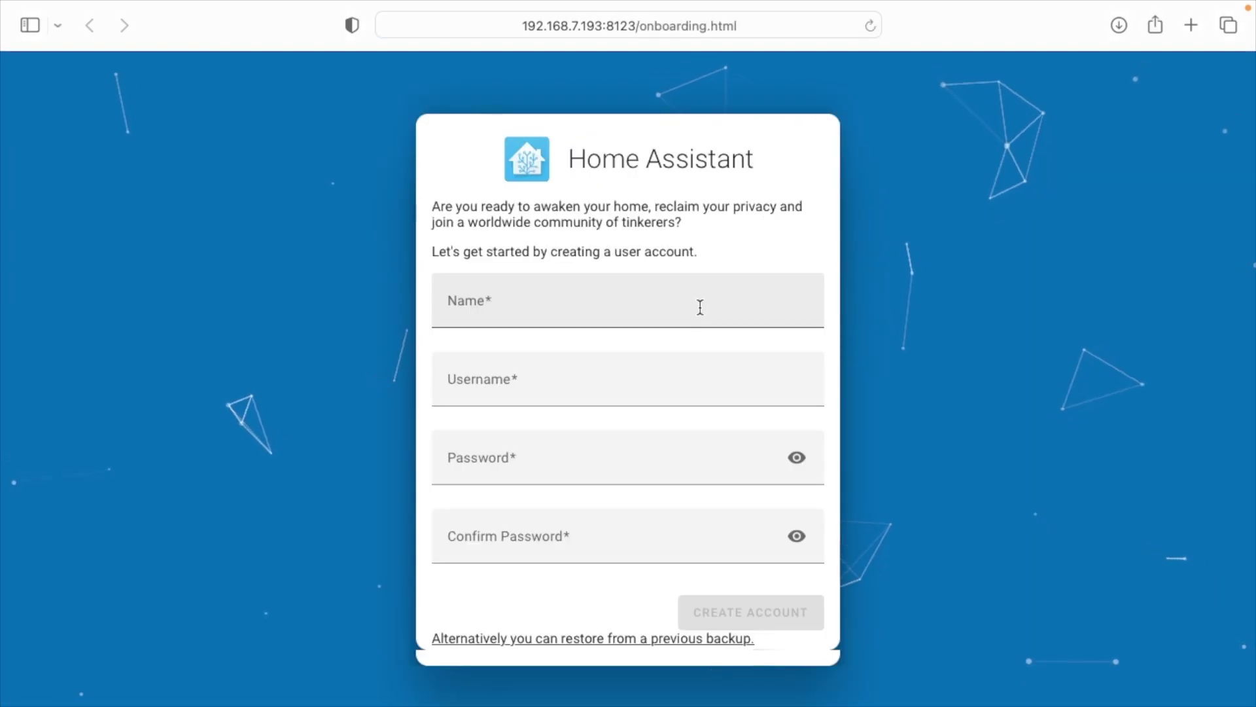
# Create the owner account with the user's full name, a username and a password.
pyautogui.click(699, 306)
pyautogui.press('Tab')
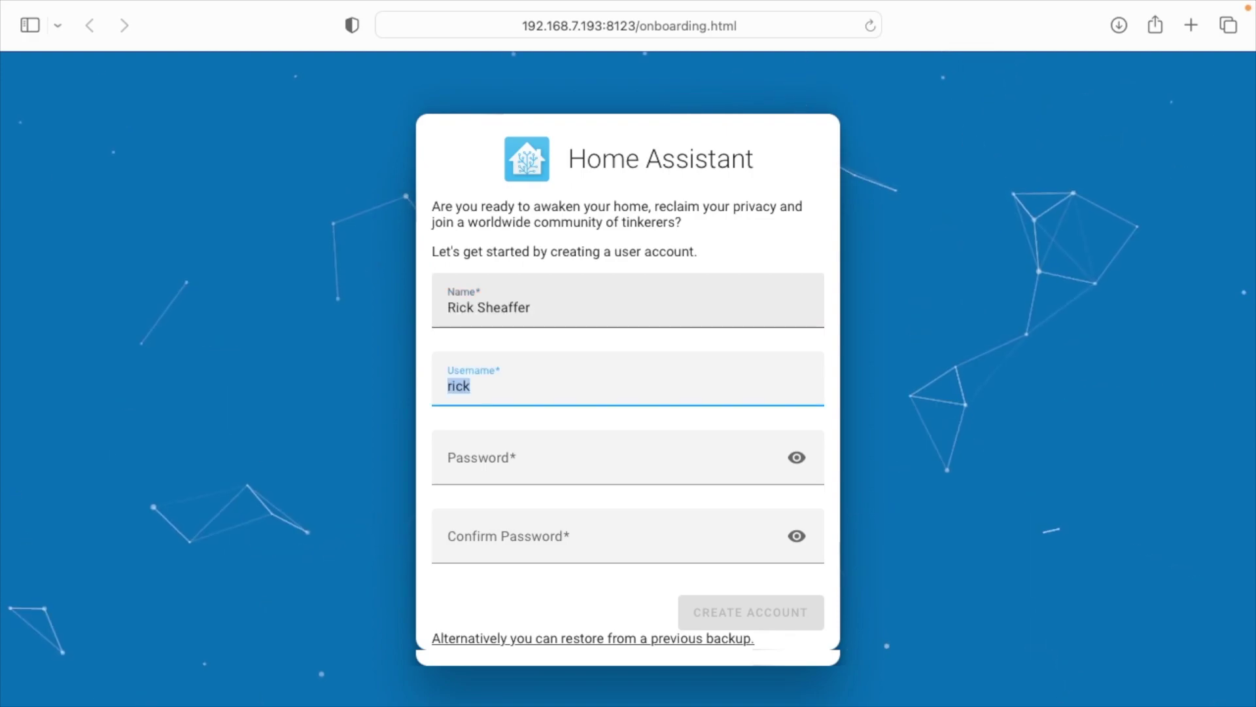
pyautogui.press('Tab')
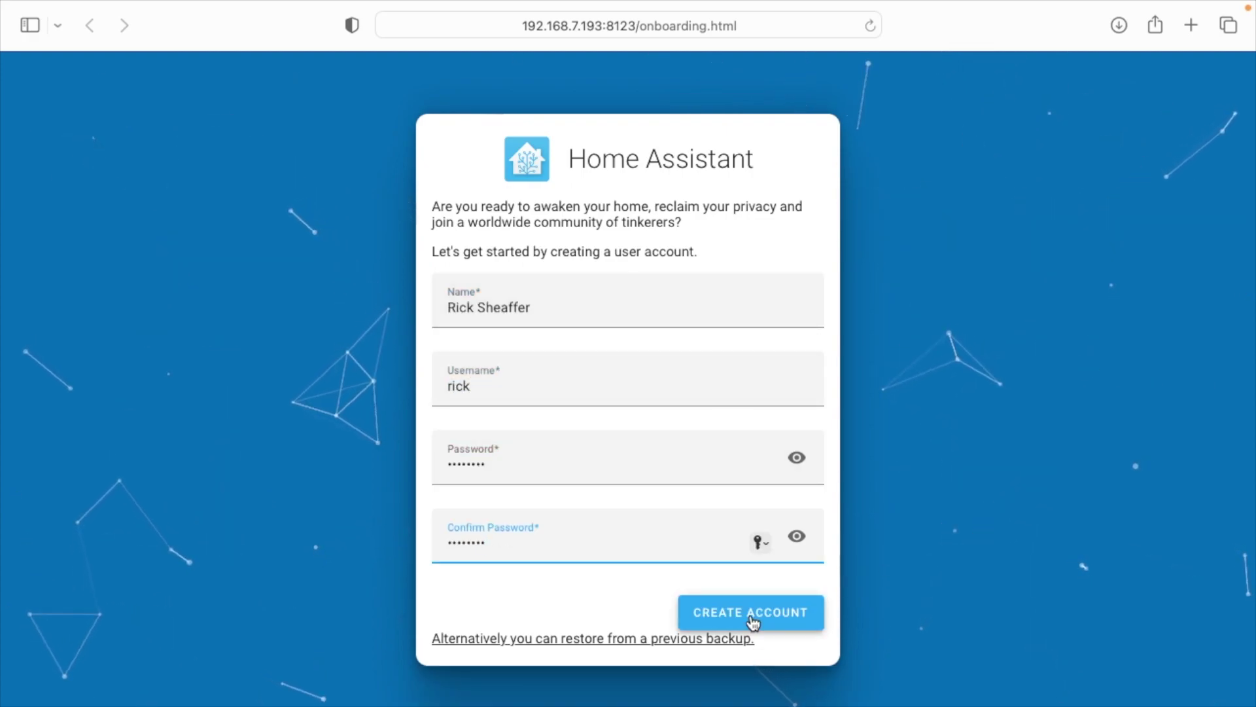
pyautogui.click(752, 619)
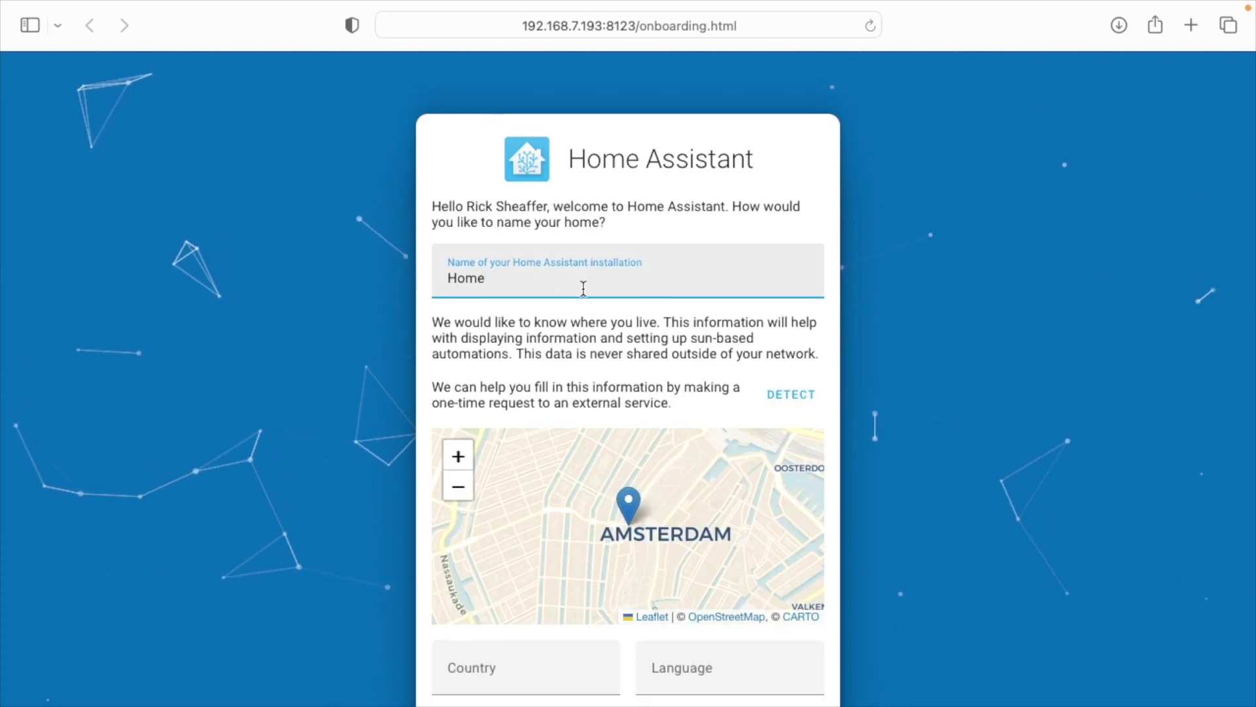
# Auto-detect the home location, change the elevation to 268 meters, and submit.
pyautogui.click(804, 402)
pyautogui.scroll(-3, 784, 602)
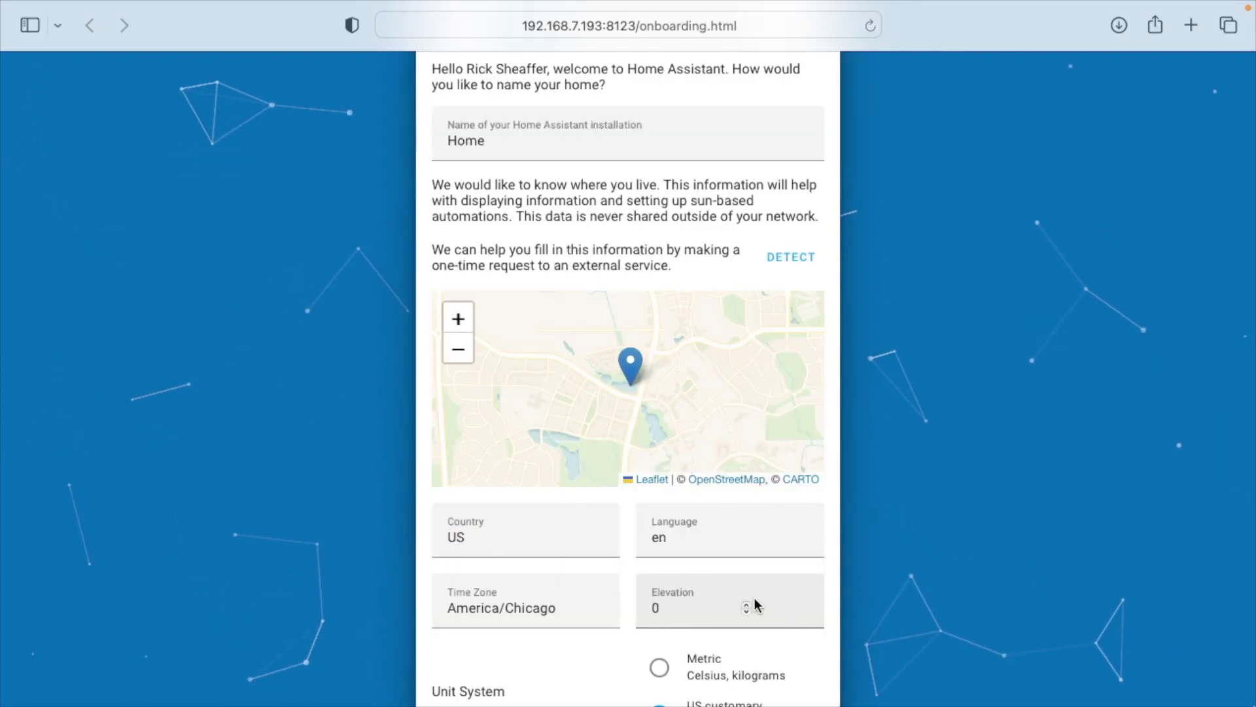
pyautogui.doubleClick(713, 611)
pyautogui.write('268')
pyautogui.scroll(-3, 692, 543)
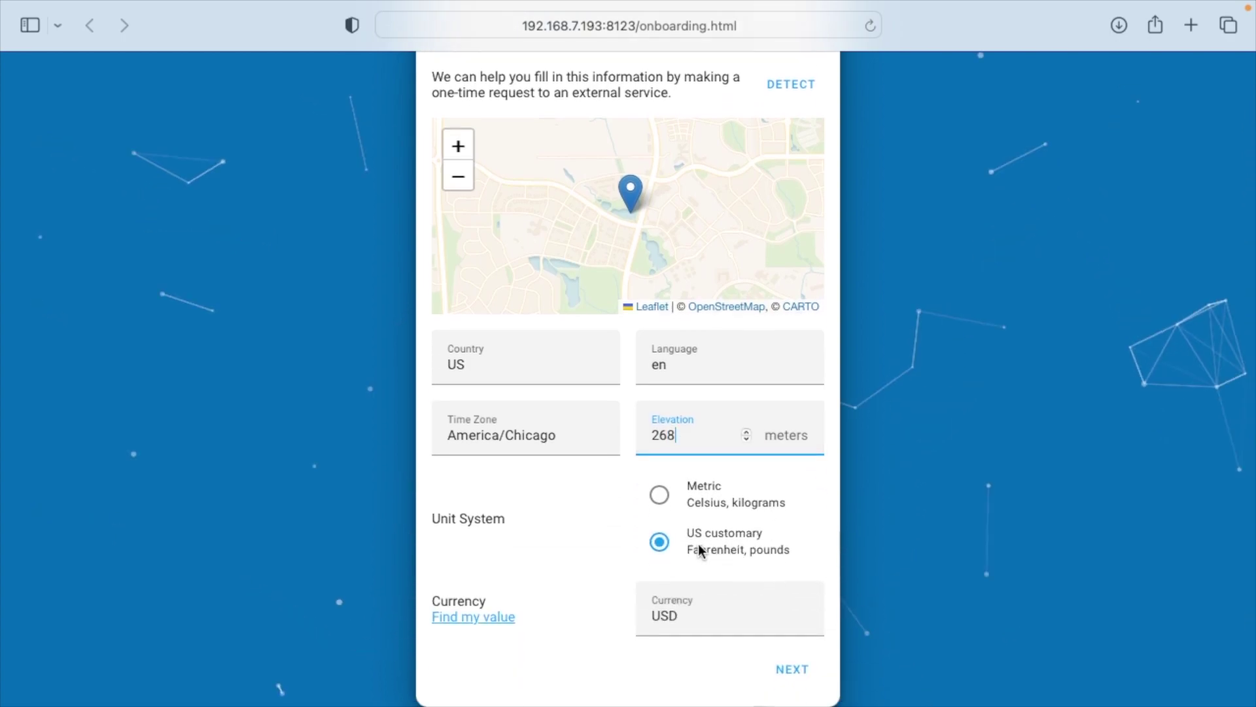
pyautogui.click(810, 671)
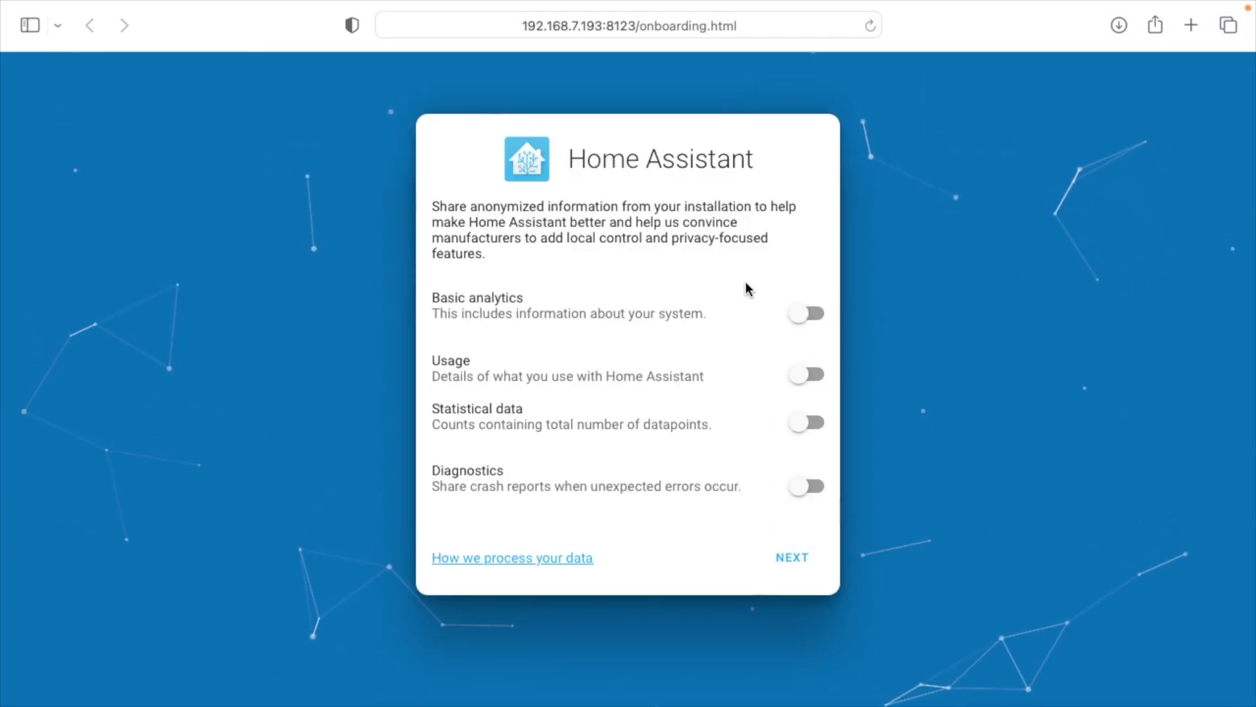
# Continue past analytics with all sharing off and finish without adding integrations.
pyautogui.click(803, 563)
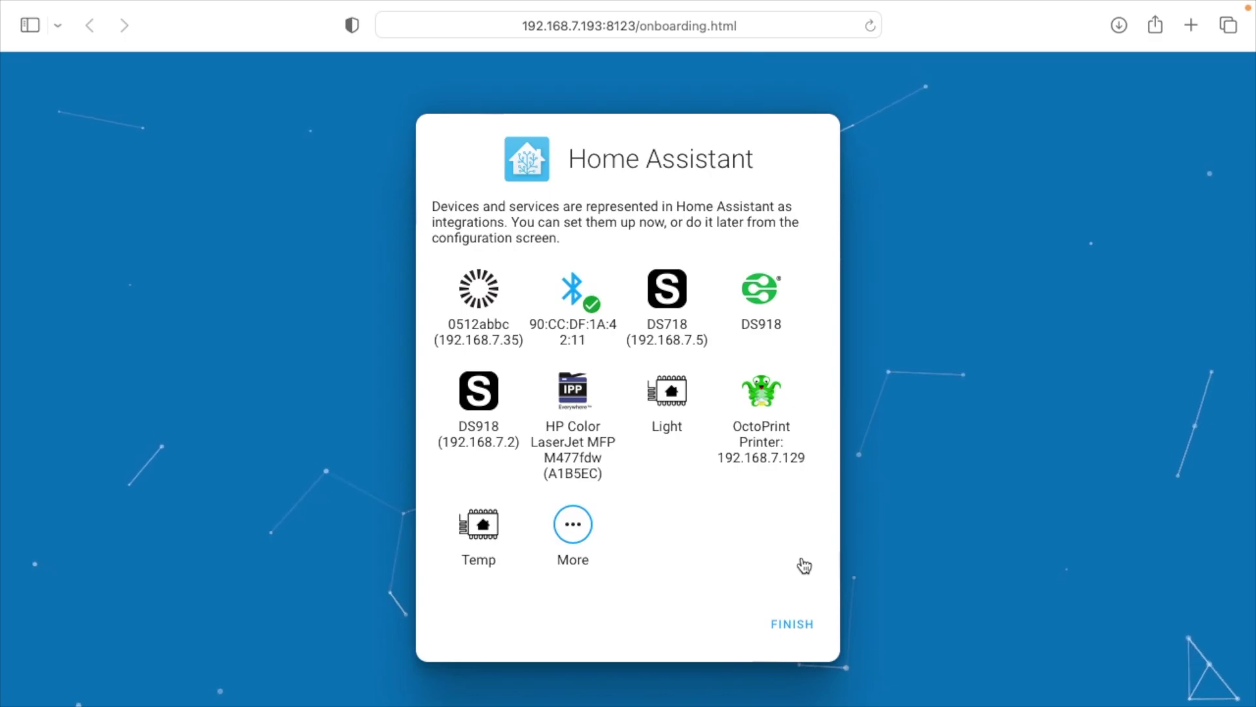
pyautogui.click(790, 628)
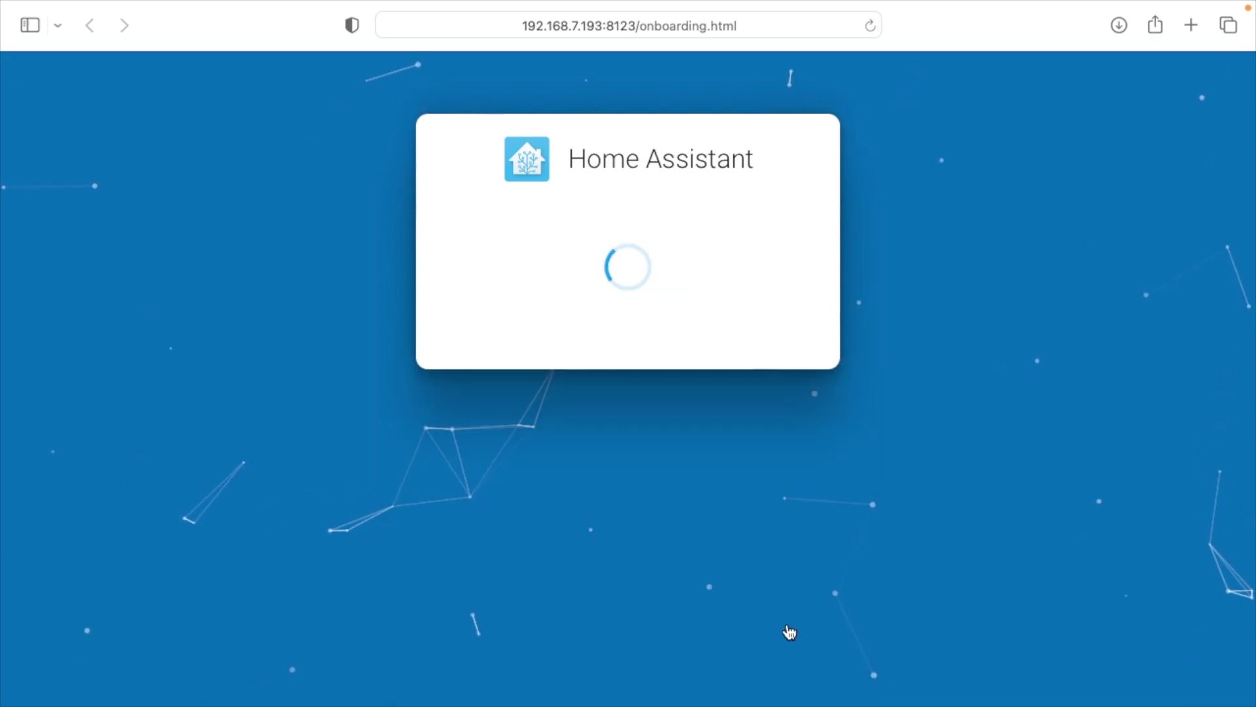